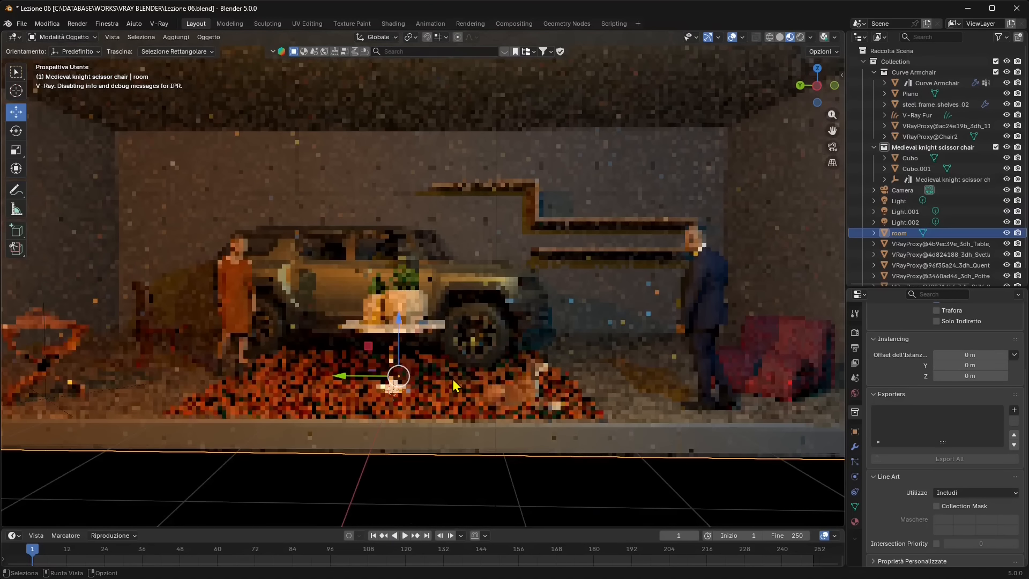
# Open the Chaos Cosmos browser and place its window, enlarged, over the viewport.
pyautogui.keyDown('shift'); pyautogui.moveTo(473, 288); pyautogui.dragTo(526, 368, button='middle'); pyautogui.keyUp('shift')
pyautogui.scroll(-1, 511, 351)
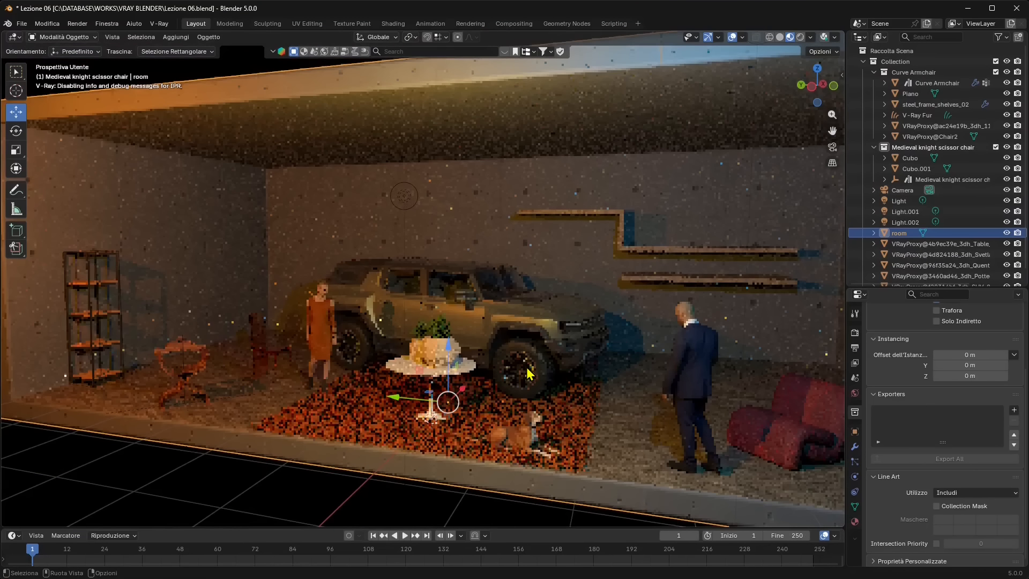
pyautogui.click(159, 23)
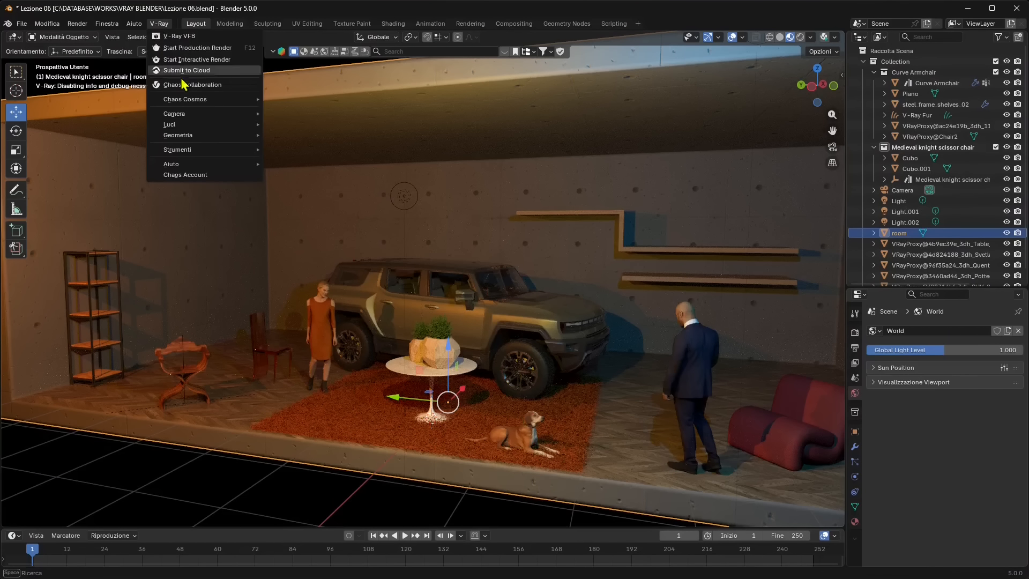
pyautogui.moveTo(188, 99)
pyautogui.click(298, 103)
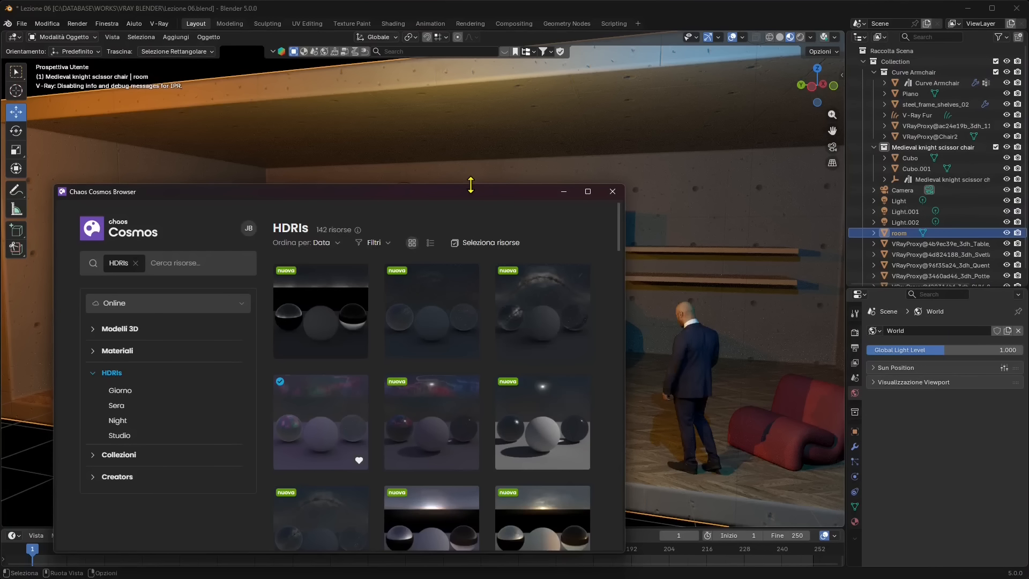
pyautogui.moveTo(470, 184); pyautogui.dragTo(459, 117)
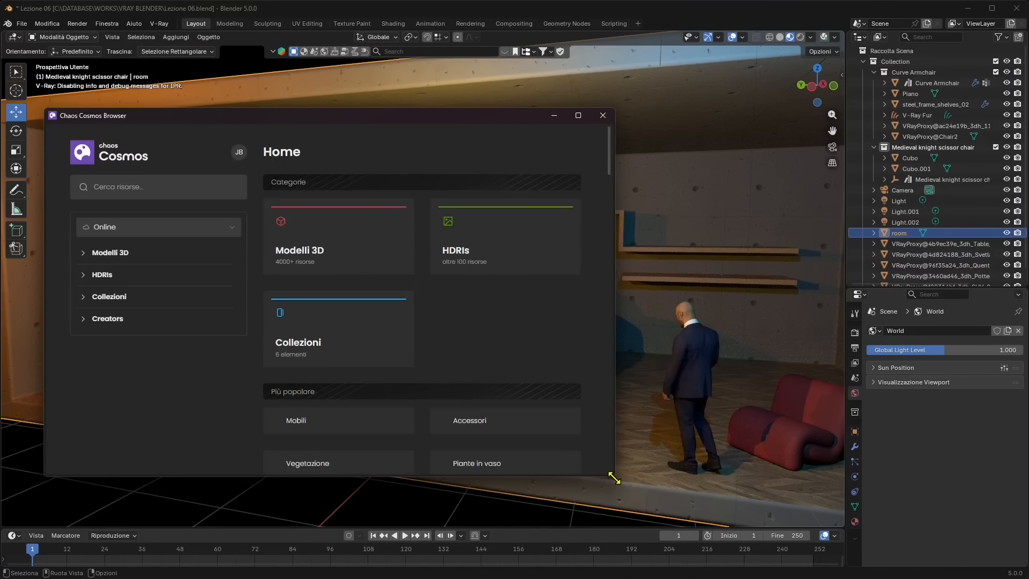
pyautogui.moveTo(615, 476); pyautogui.dragTo(702, 495)
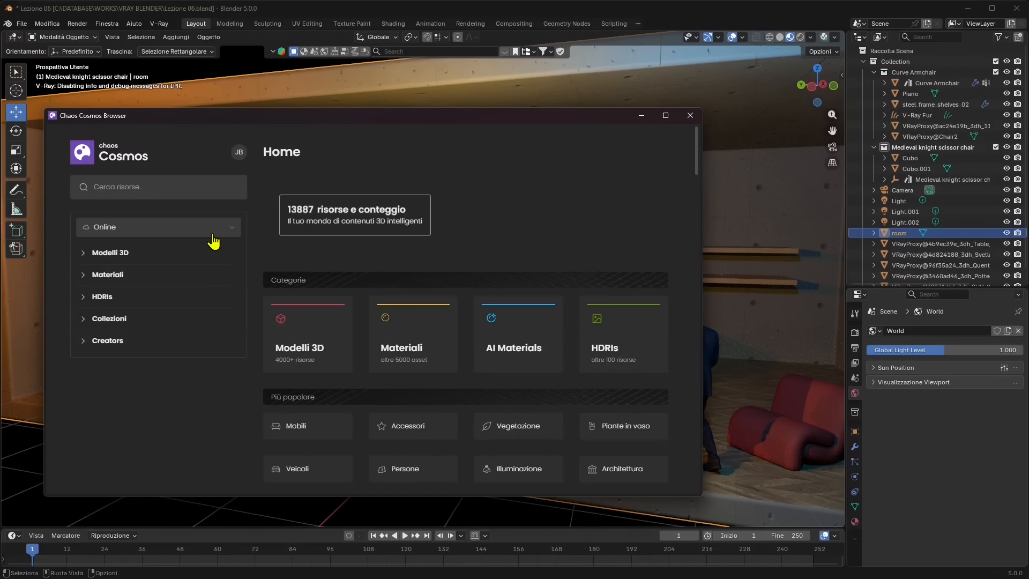
# Browse the downloaded (Scaricata) Cosmos assets, narrow them to HDRIs, and clear the category filter.
pyautogui.click(238, 235)
pyautogui.click(131, 267)
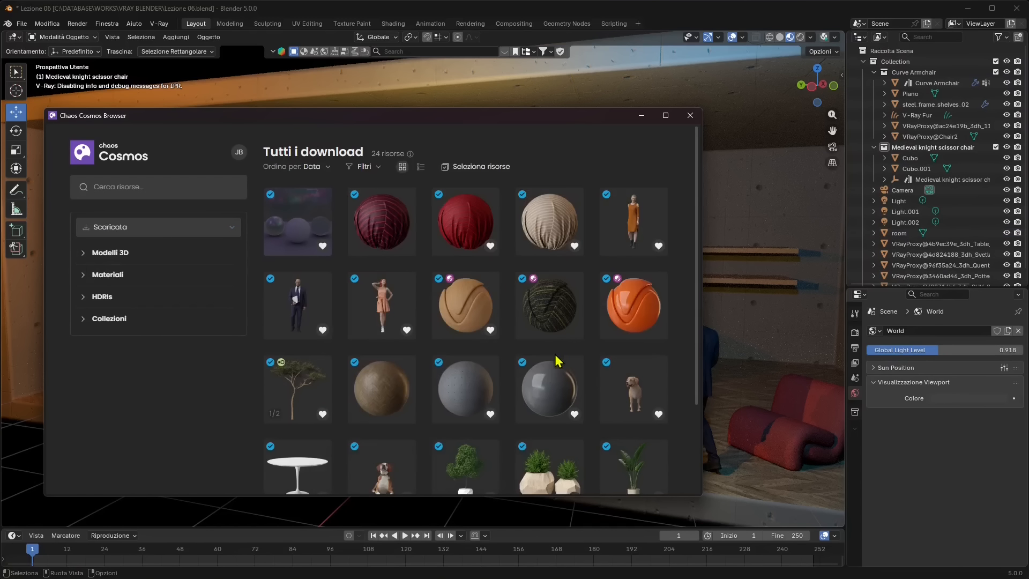
pyautogui.scroll(-1, 501, 284)
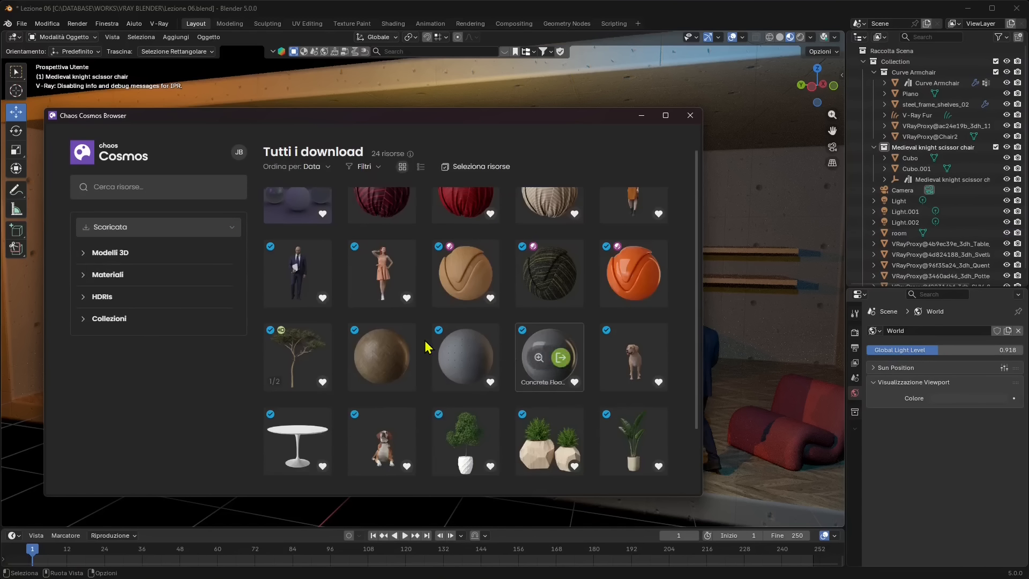
pyautogui.scroll(1, 427, 347)
pyautogui.moveTo(307, 251)
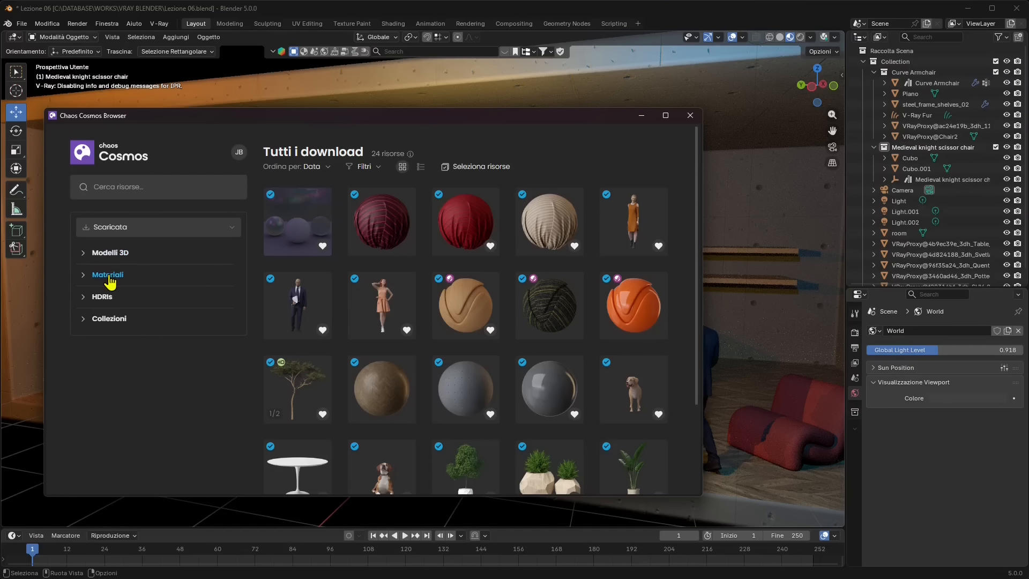
pyautogui.click(109, 308)
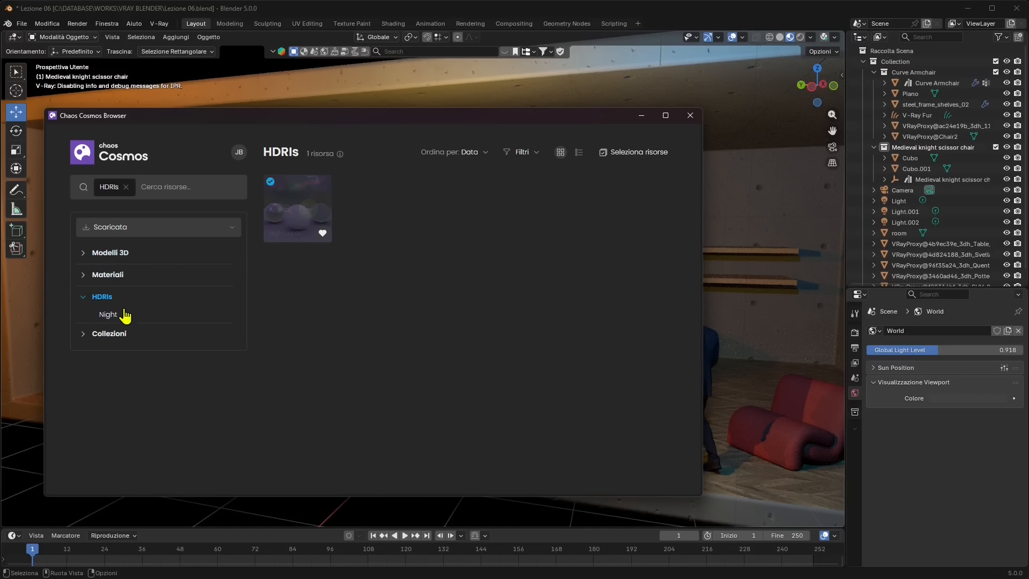
pyautogui.click(126, 187)
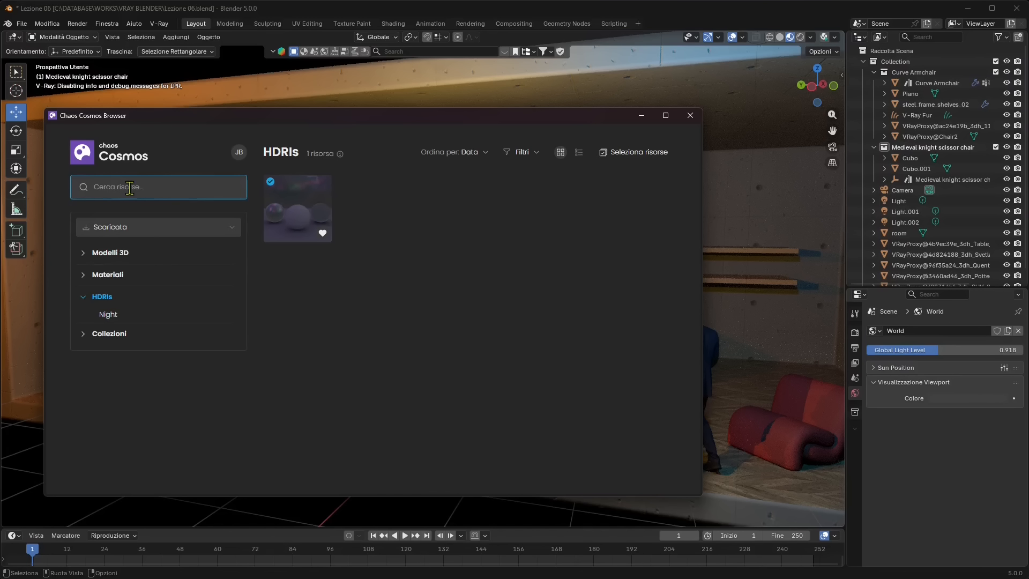
# Switch the Cosmos library back to Online and download the Studio 007 HDRI from the Studio category.
pyautogui.click(118, 230)
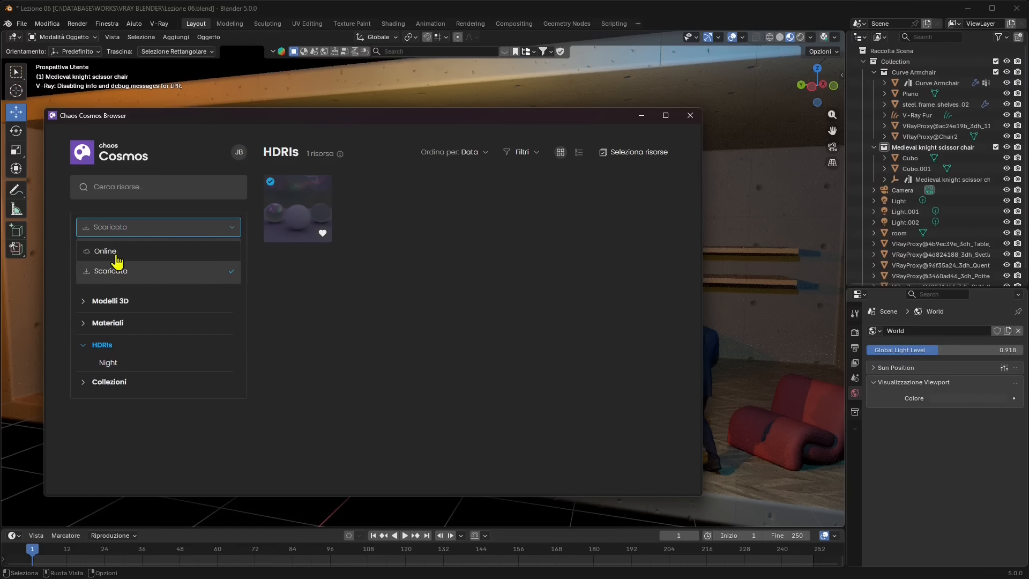
pyautogui.click(105, 251)
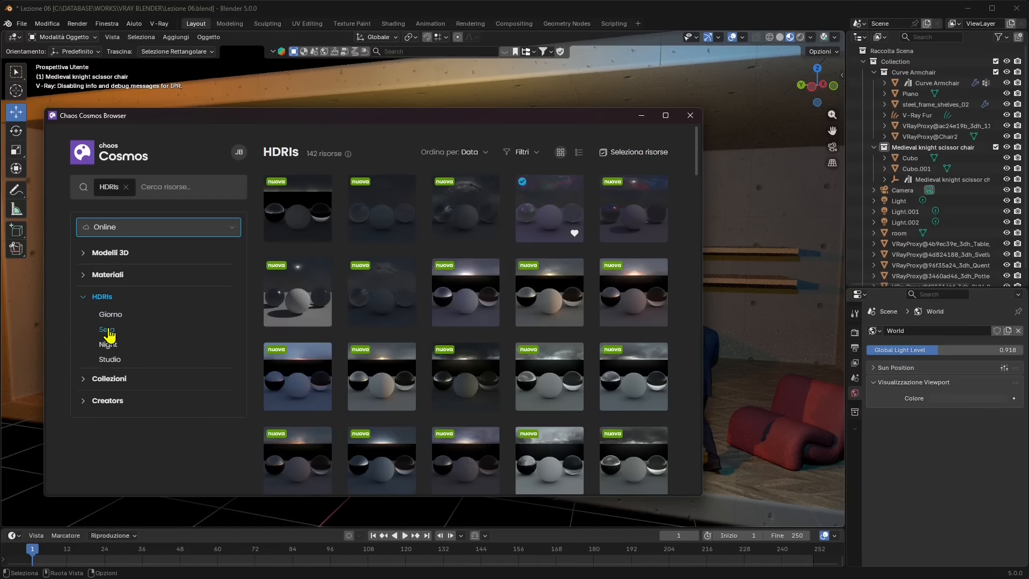
pyautogui.click(113, 360)
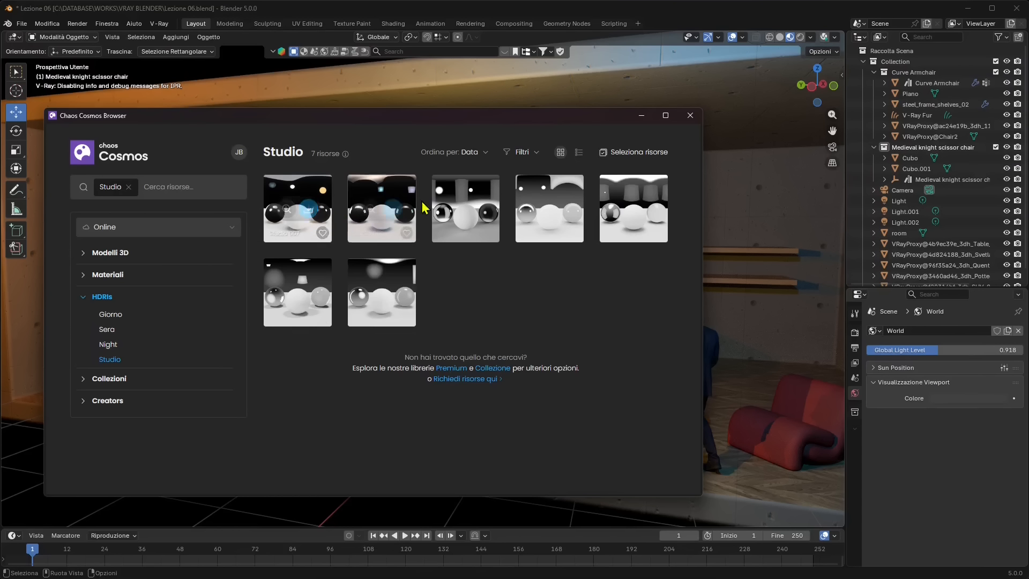
pyautogui.moveTo(320, 228)
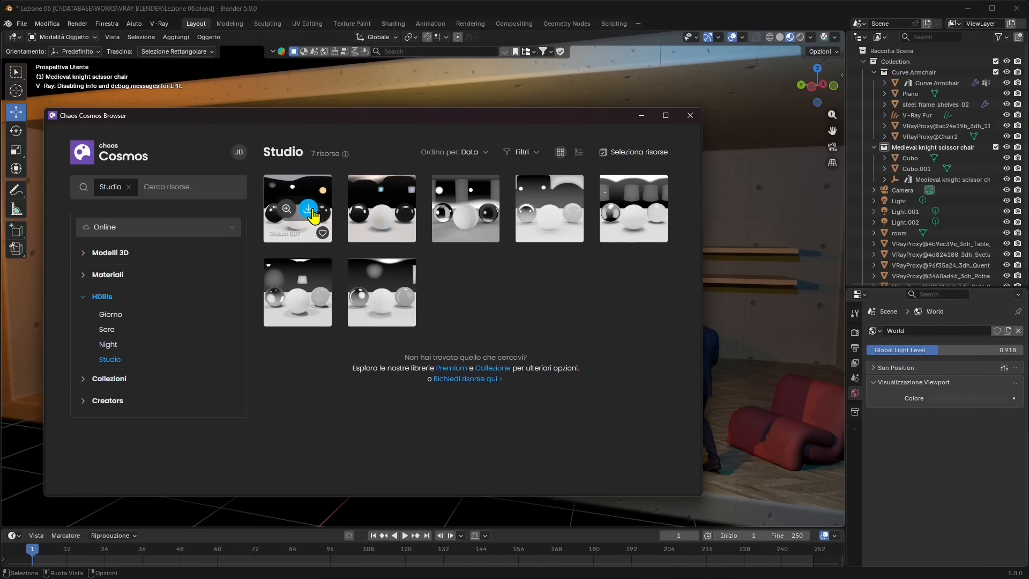
pyautogui.click(308, 209)
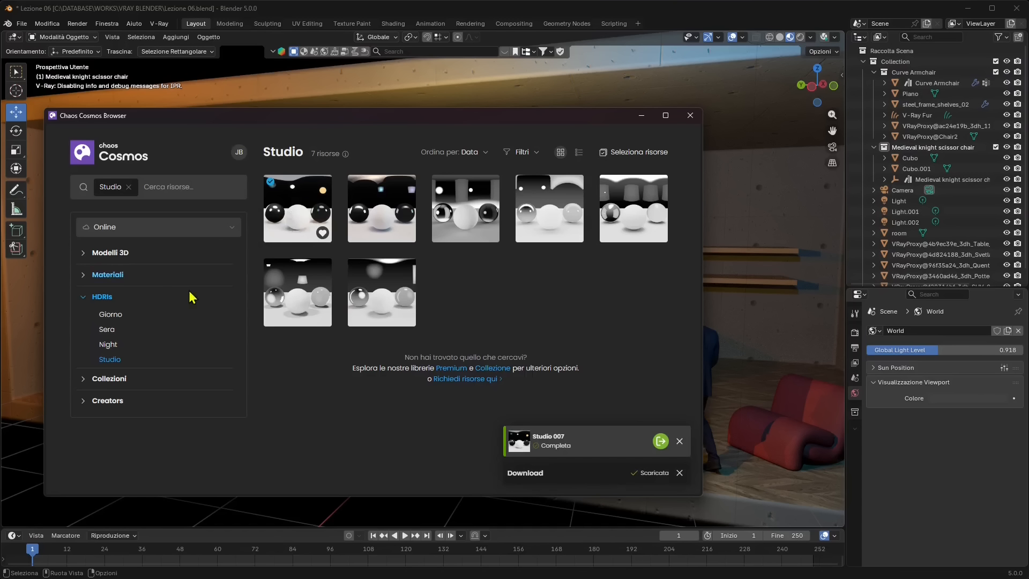
# Look through the Night HDRIs, then download MorningSky 005B from the Sera category and mark it as a favourite.
pyautogui.click(109, 344)
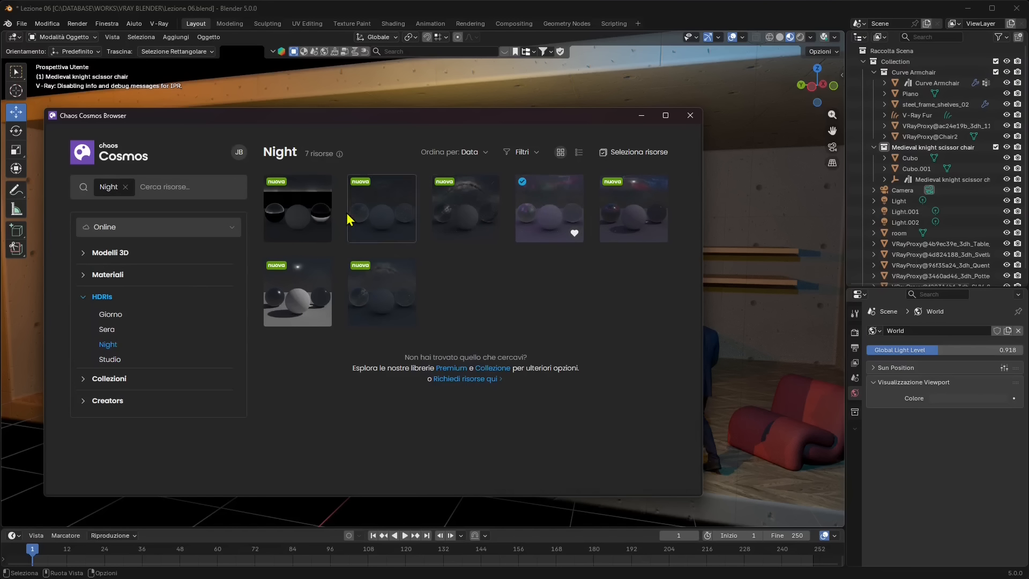
pyautogui.click(111, 331)
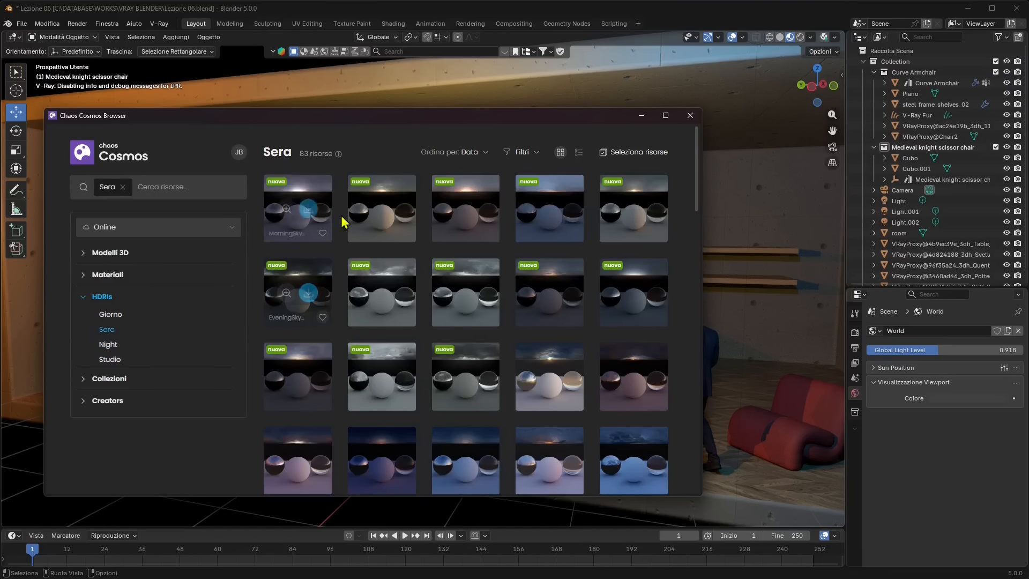
pyautogui.click(645, 208)
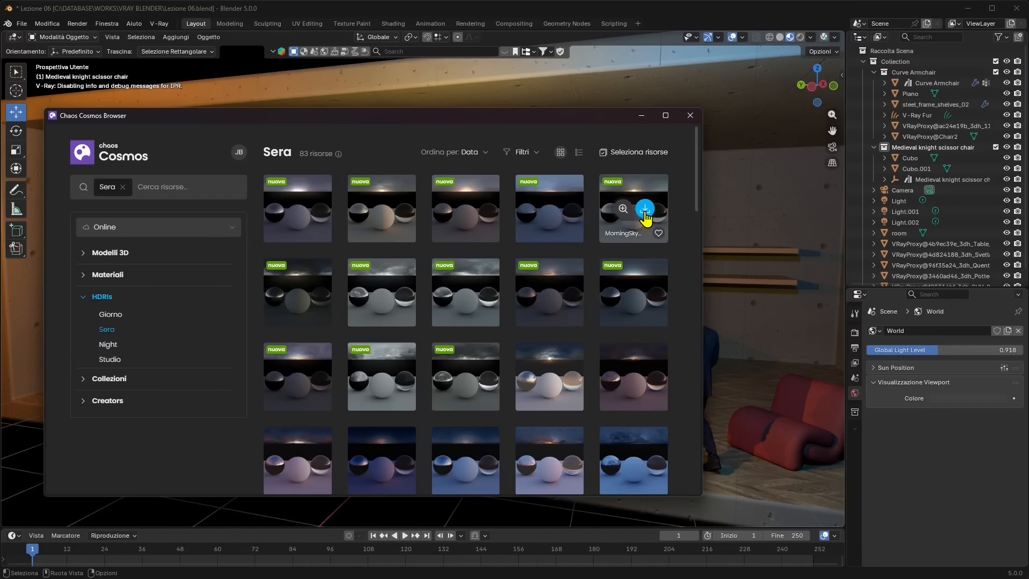
pyautogui.click(658, 233)
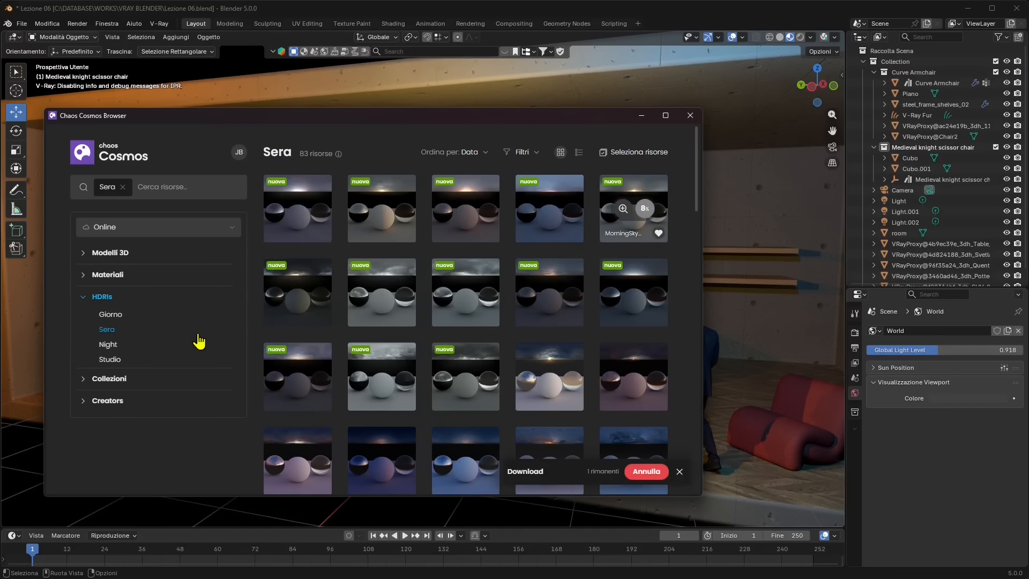
# Browse the Giorno HDRIs and download the HDR Map with the cloudy sky and bare trees.
pyautogui.click(112, 314)
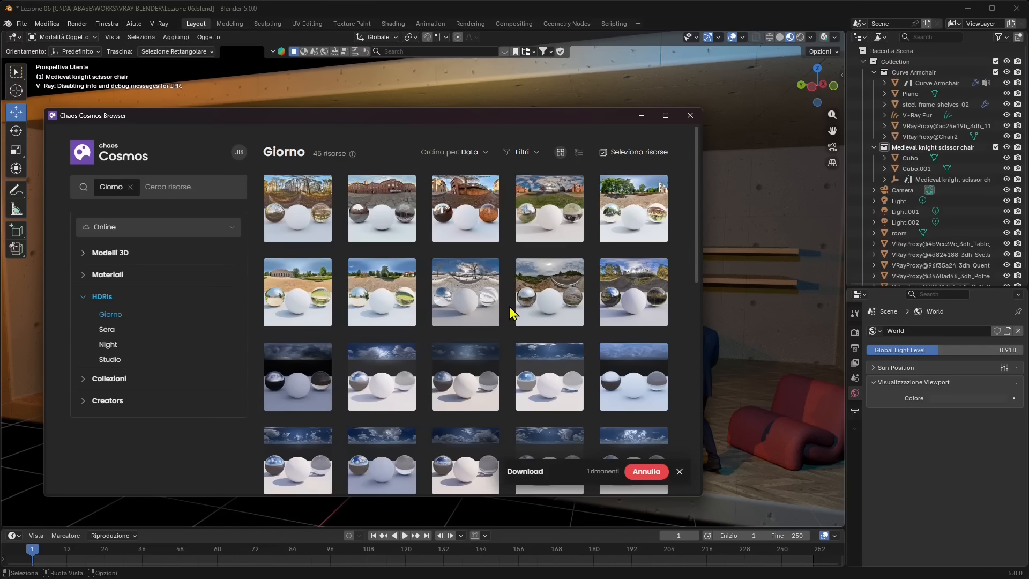
pyautogui.scroll(-2, 512, 313)
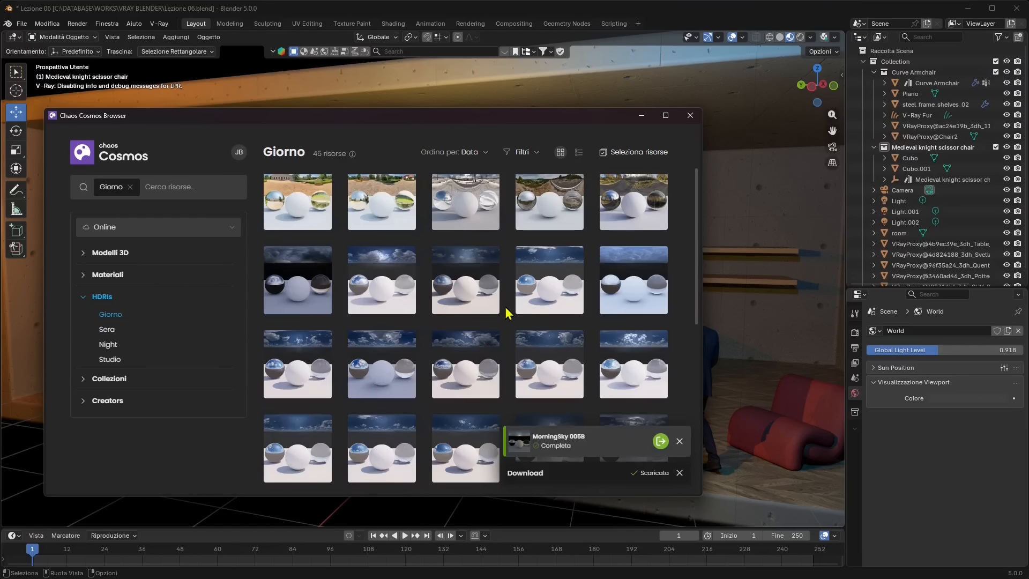
pyautogui.scroll(1, 431, 286)
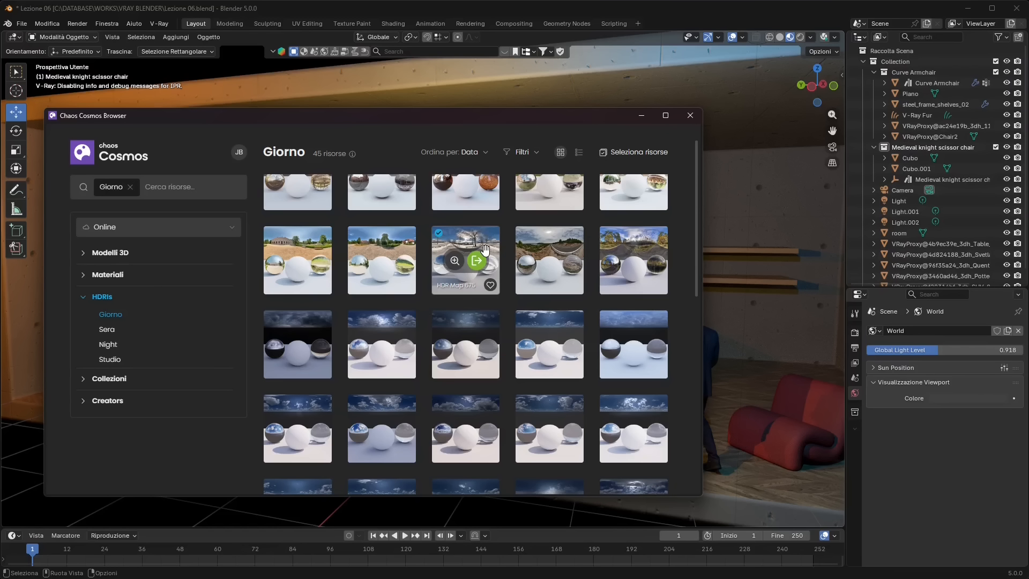
# Import the Studio 007 HDRI from the Studio category into the scene as a V-Ray dome light.
pyautogui.click(116, 363)
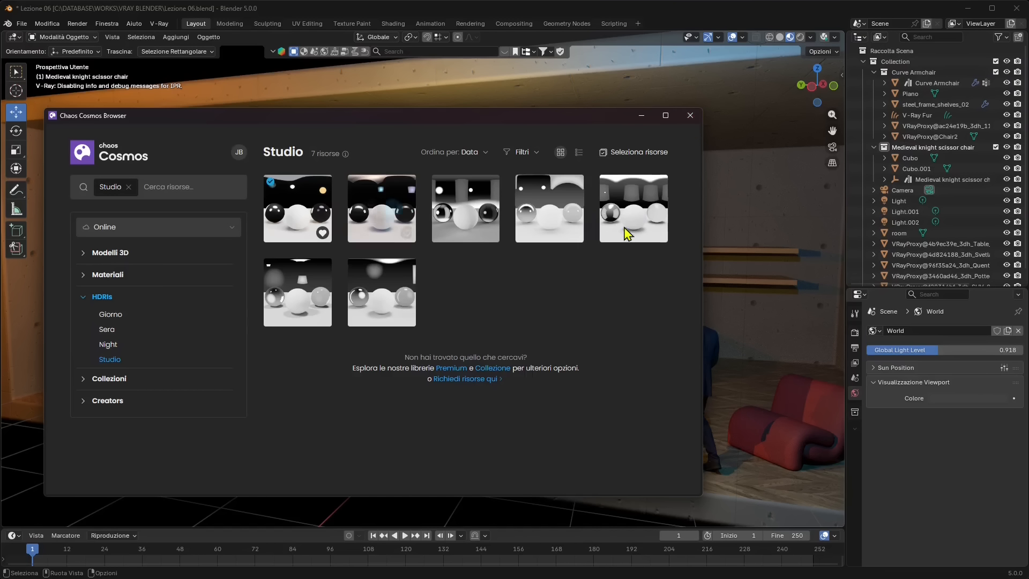
pyautogui.moveTo(310, 213)
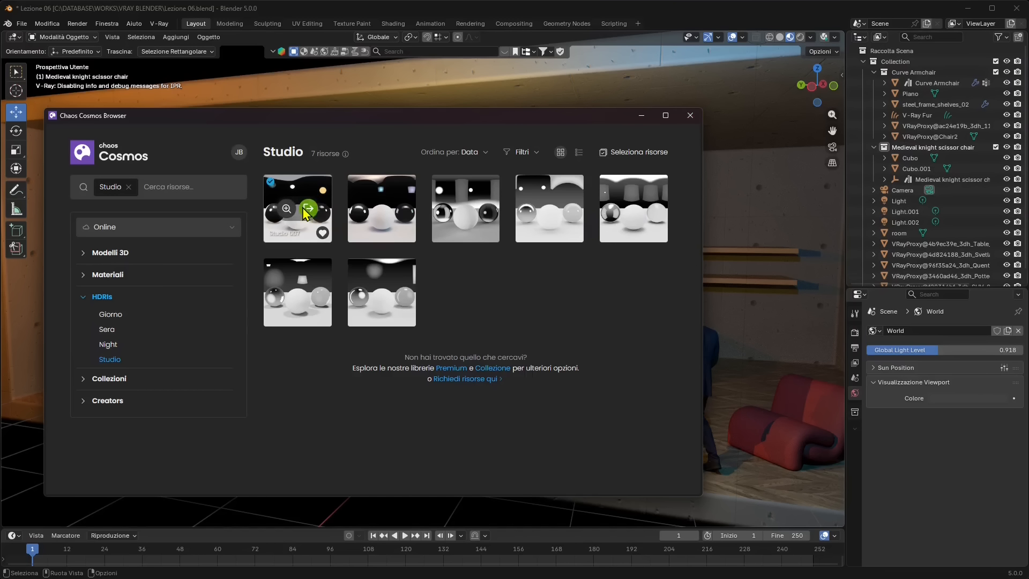
pyautogui.click(309, 209)
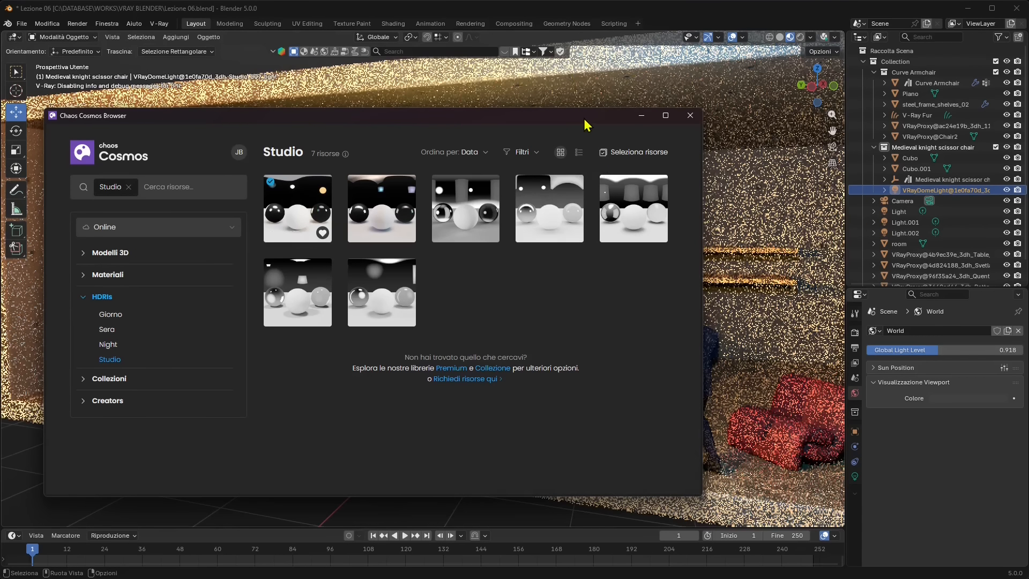
# Move the Cosmos window aside, hide the Studio 007 dome light from viewport and render, and place it in the main Collection.
pyautogui.moveTo(586, 125); pyautogui.dragTo(604, 488)
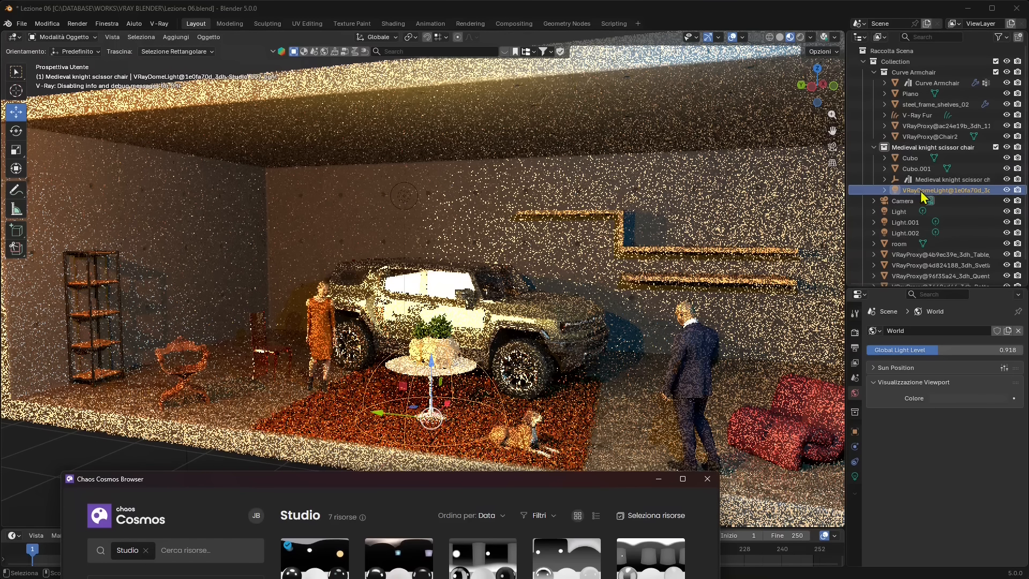
pyautogui.click(1007, 191)
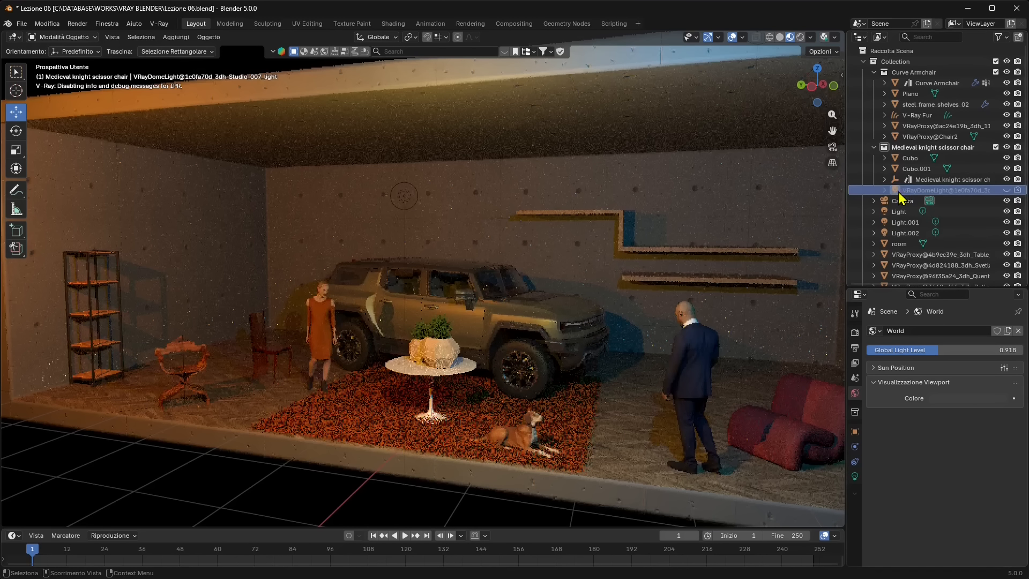
pyautogui.moveTo(899, 196); pyautogui.dragTo(878, 67)
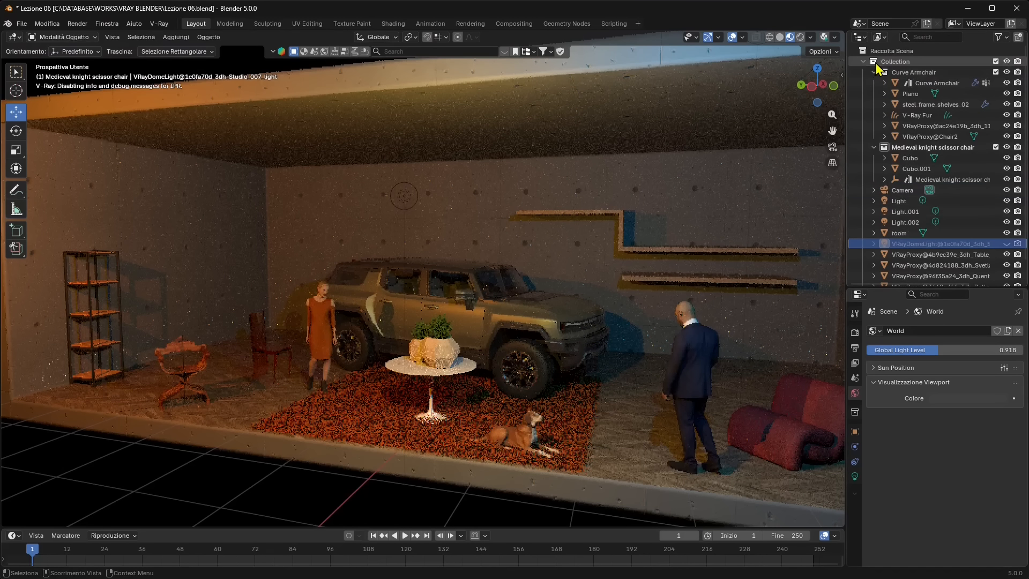
# Collapse the Curve Armchair and Medieval knight scissor chair collections in the scene hierarchy.
pyautogui.click(863, 62)
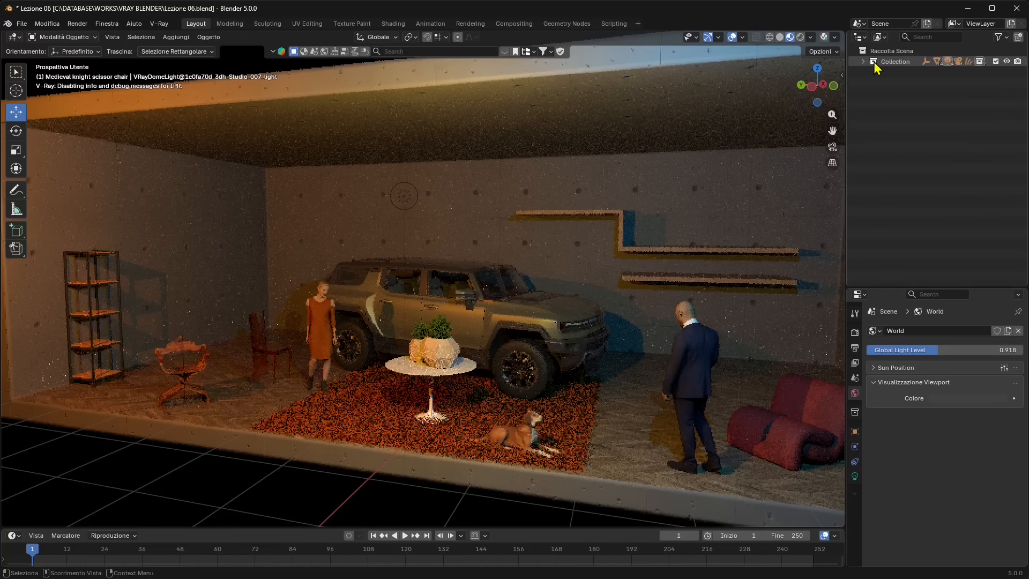
pyautogui.click(863, 62)
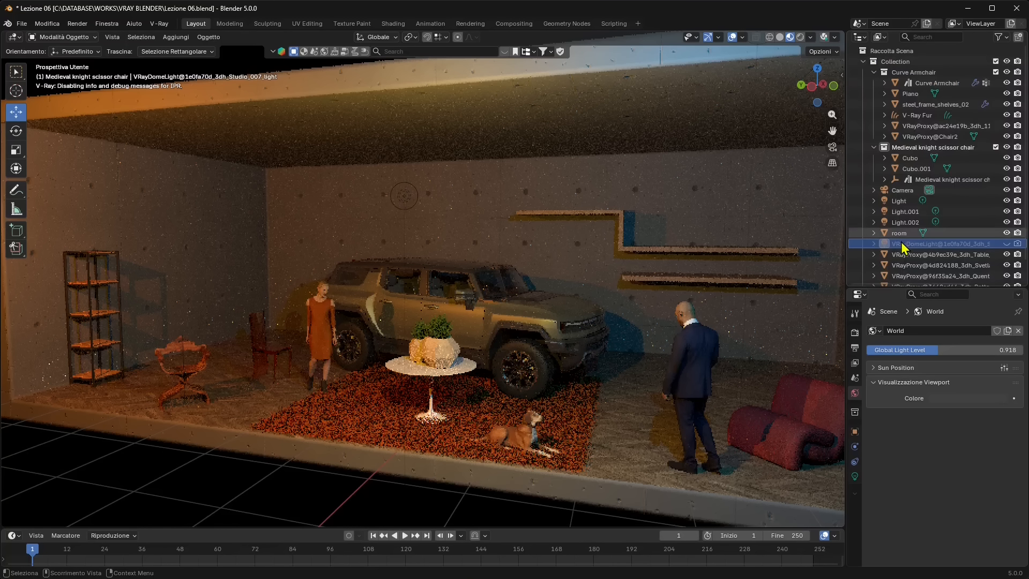
pyautogui.click(874, 71)
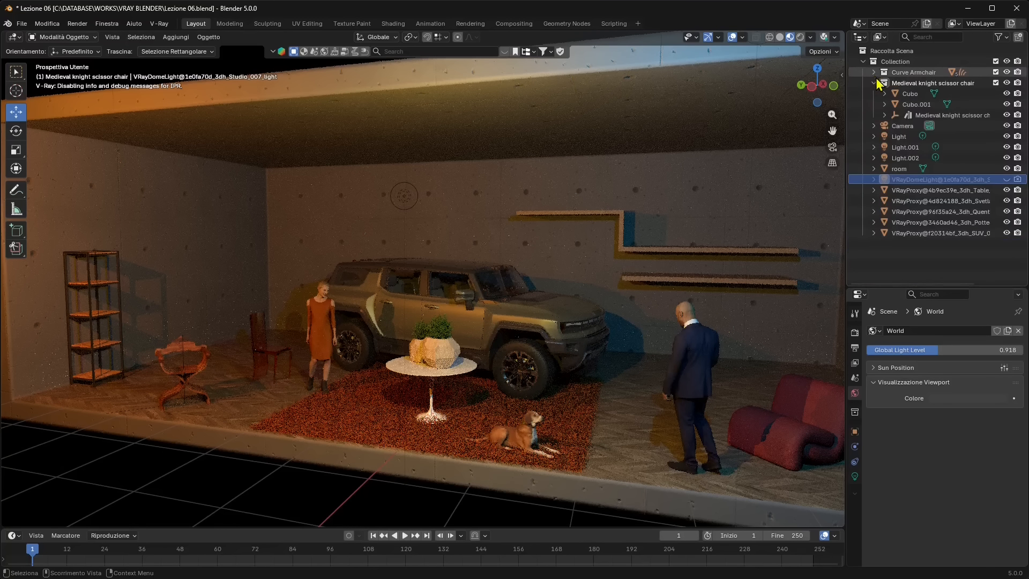
pyautogui.click(874, 83)
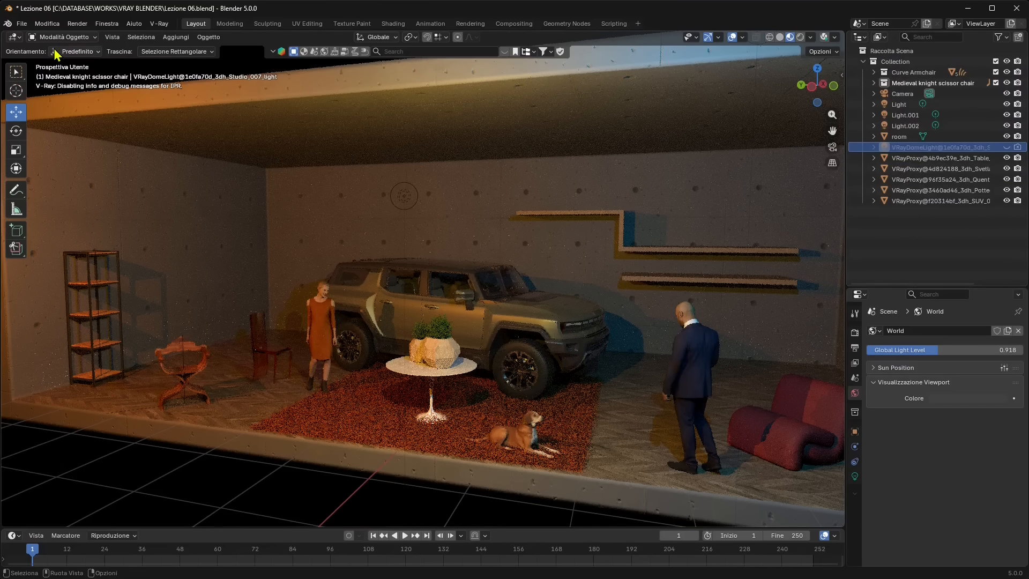
# Bring the Chaos Cosmos browser up again and reposition its window fully over the viewport.
pyautogui.click(157, 25)
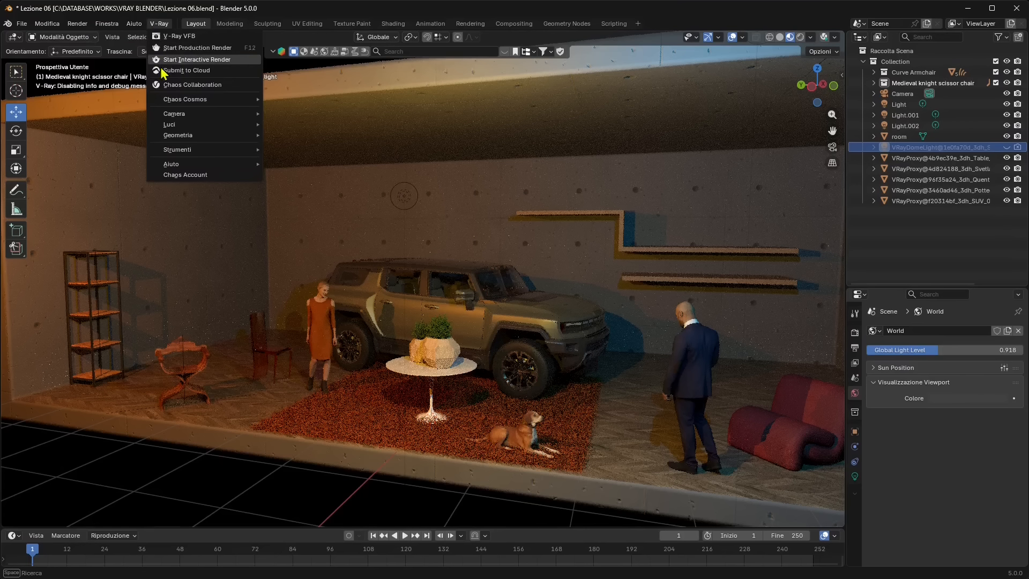
pyautogui.moveTo(174, 100)
pyautogui.click(289, 99)
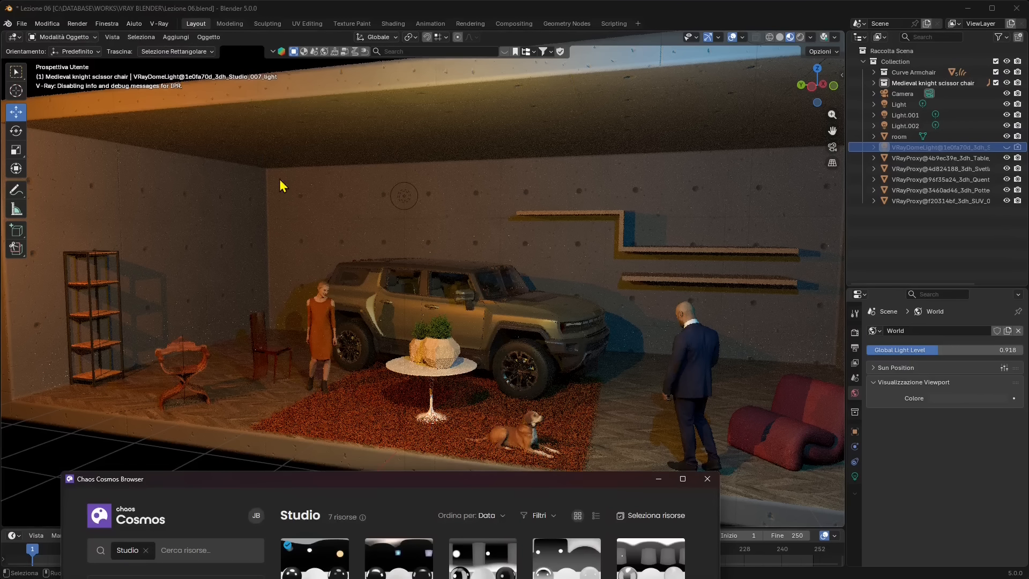
pyautogui.moveTo(326, 482); pyautogui.dragTo(287, 115)
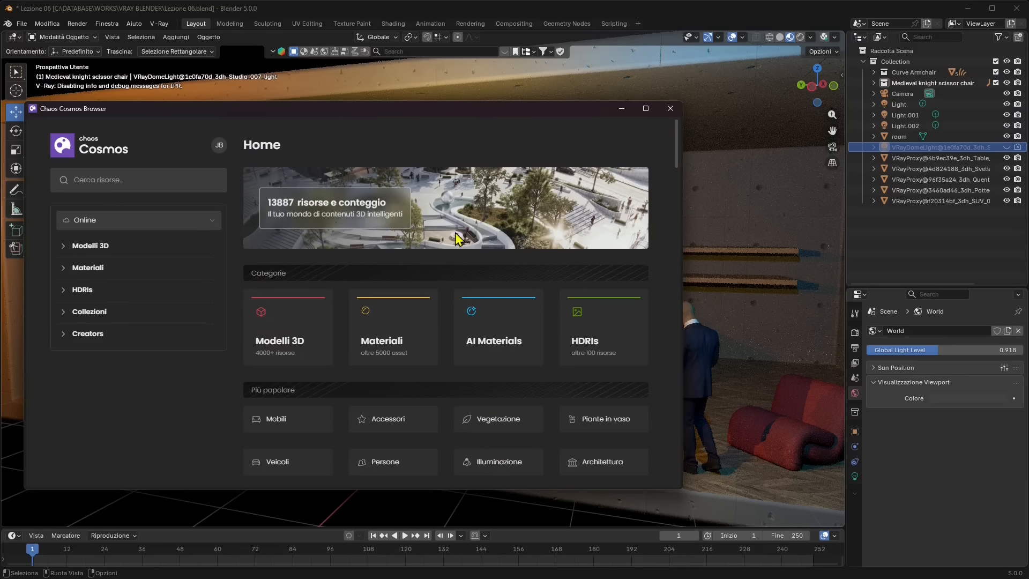
# Filter the Cosmos HDRIs to downloaded assets, import HDR Map 675 and NightSky 007 as dome lights, and close the browser.
pyautogui.click(580, 323)
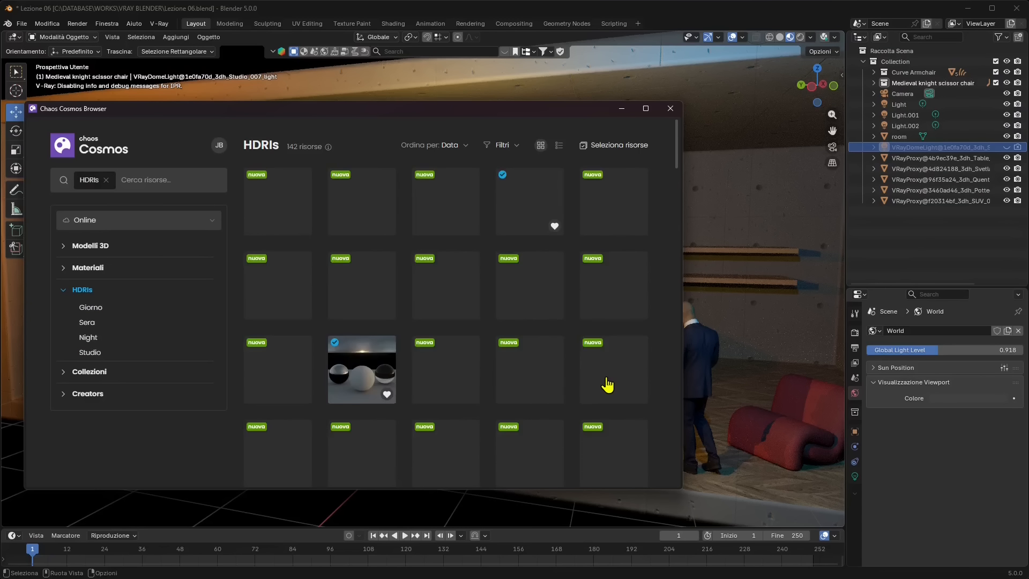
pyautogui.click(99, 220)
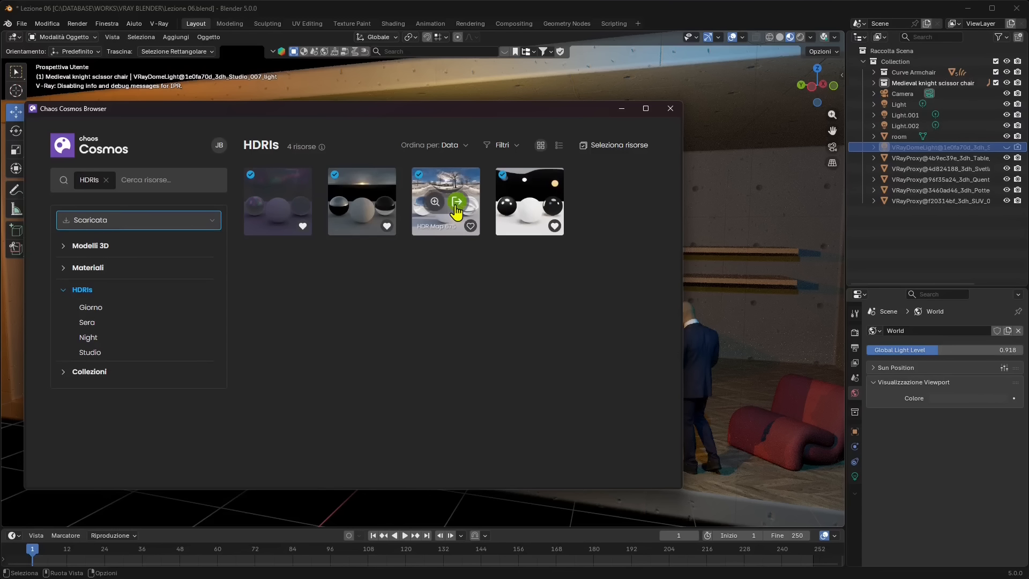
pyautogui.click(457, 203)
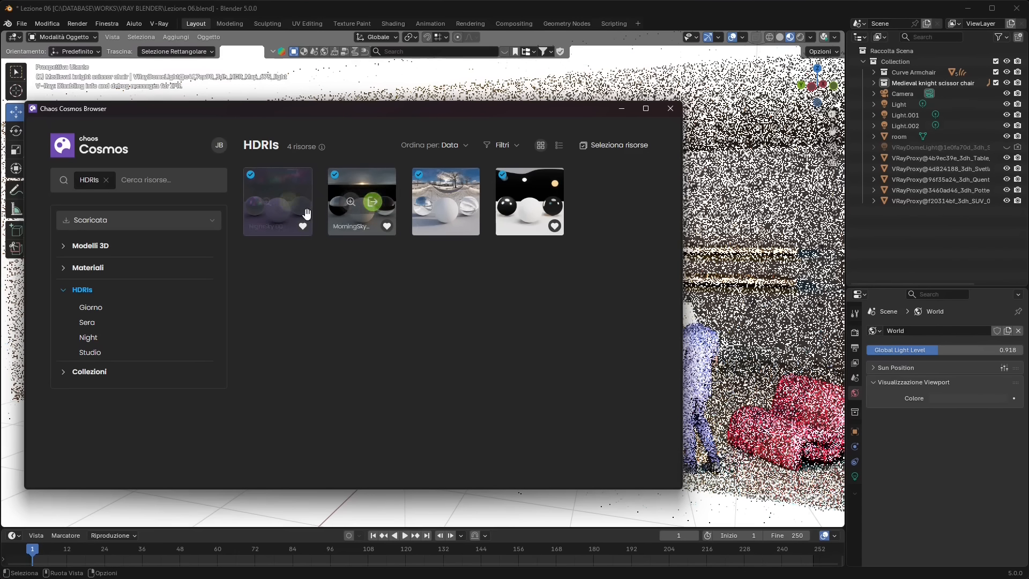
pyautogui.click(289, 203)
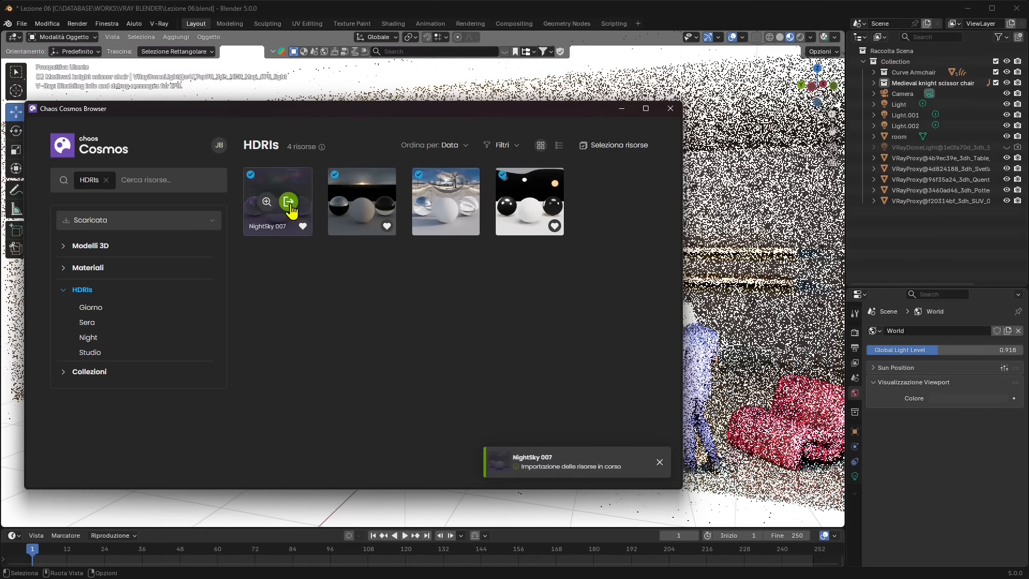
pyautogui.click(670, 108)
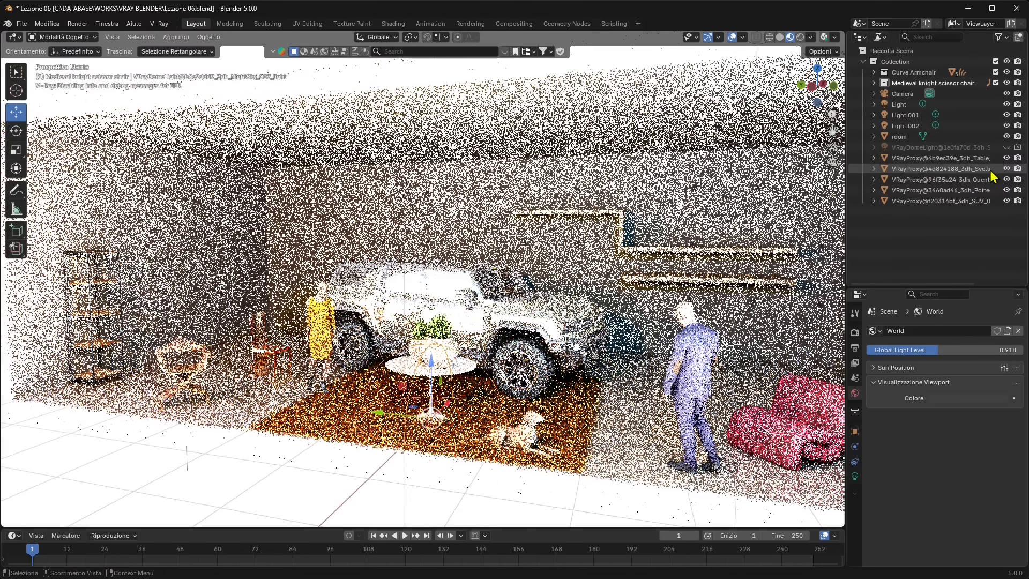
# Move the NightSky 007 and HDR Map 675 dome lights out of the Medieval knight scissor chair collection into the main Collection.
pyautogui.click(978, 150)
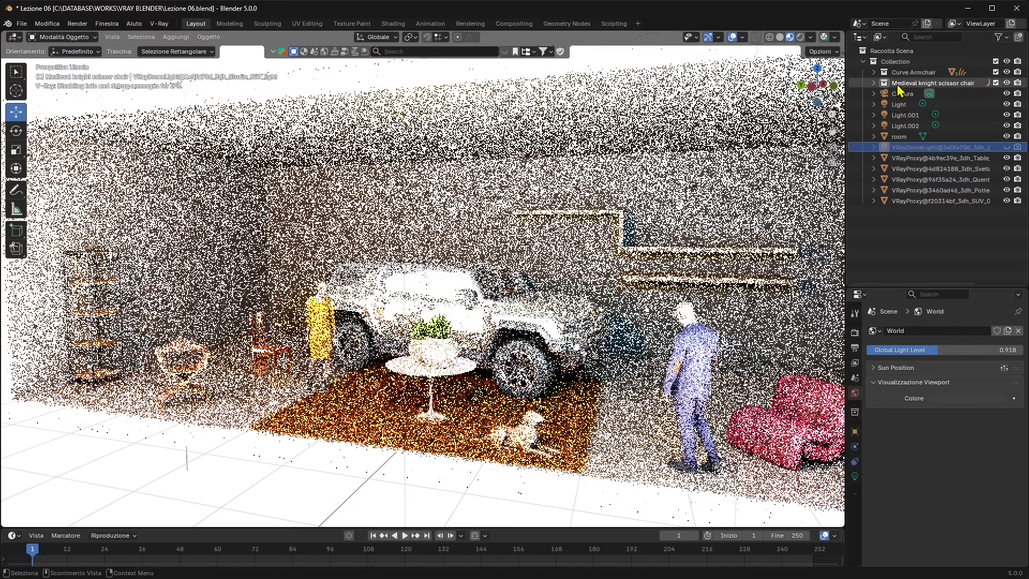
pyautogui.click(875, 83)
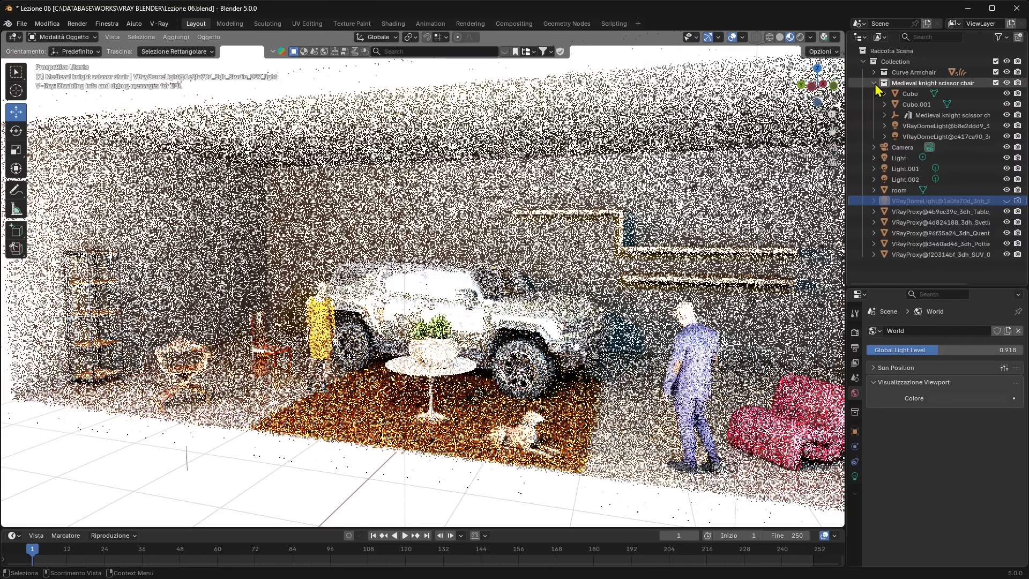
pyautogui.click(921, 127)
pyautogui.keyDown('ctrl'); pyautogui.click(920, 135); pyautogui.keyUp('ctrl')
pyautogui.moveTo(920, 134); pyautogui.dragTo(877, 63)
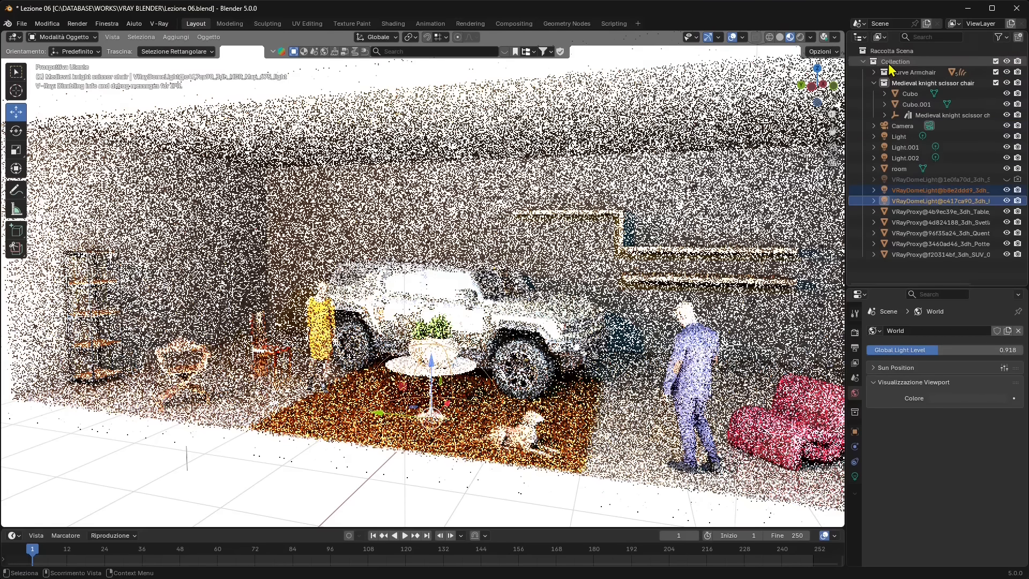
pyautogui.click(877, 63)
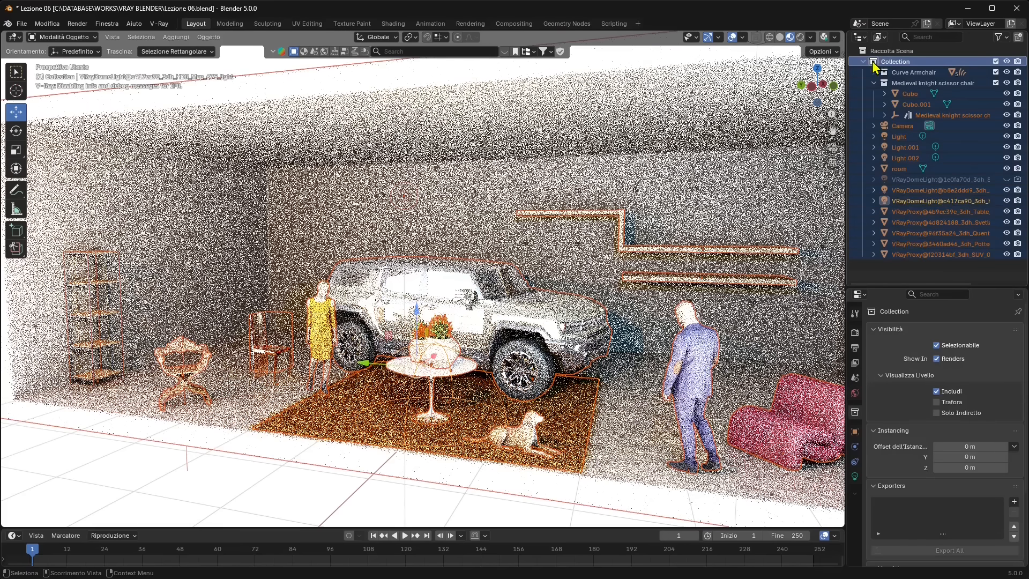
pyautogui.click(863, 61)
pyautogui.click(863, 61)
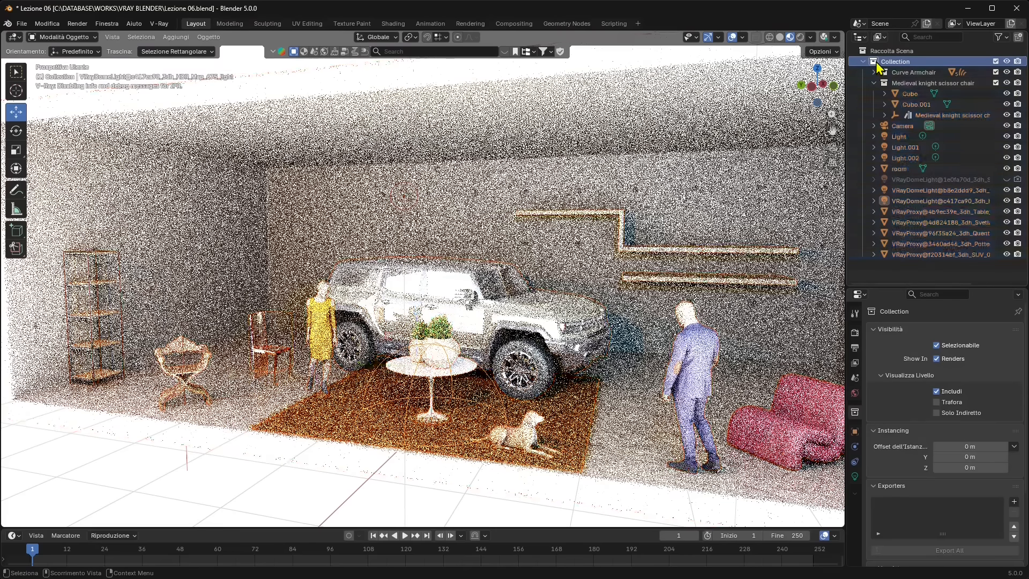
pyautogui.click(946, 279)
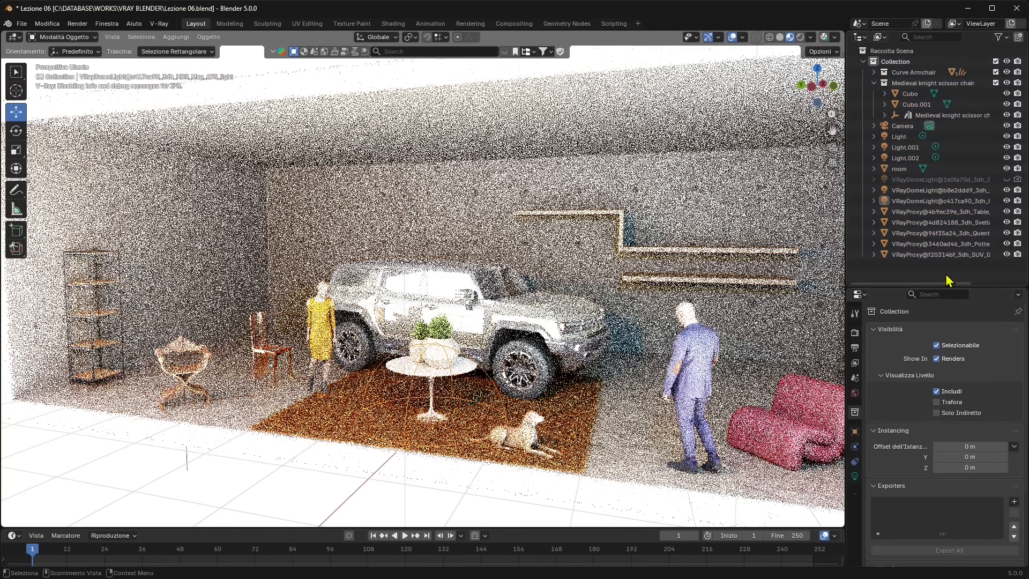
# Hide the HDR Map 675 dome light in the viewport and raise the NightSky 007 dome light above the room.
pyautogui.click(1007, 201)
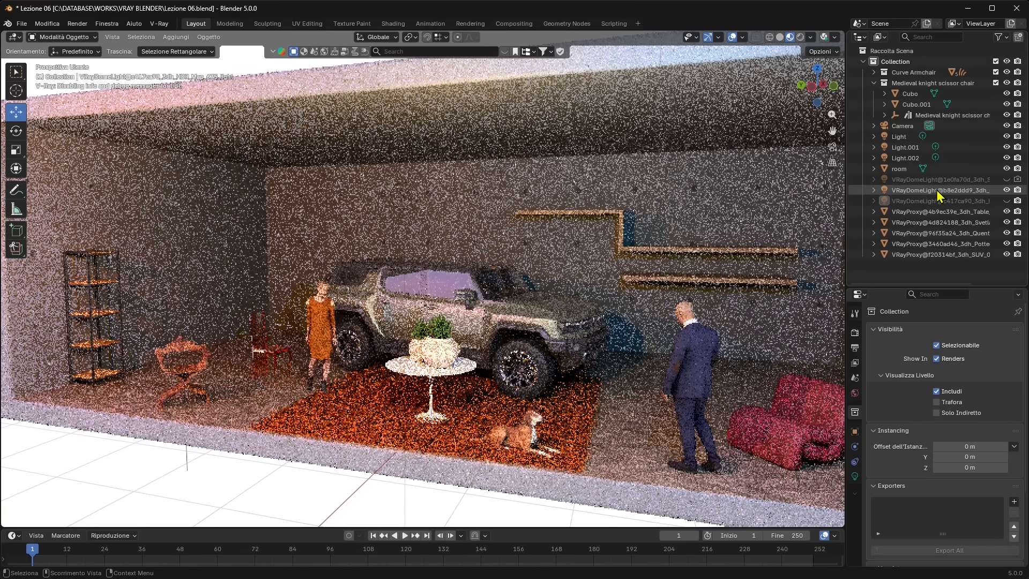
pyautogui.click(939, 191)
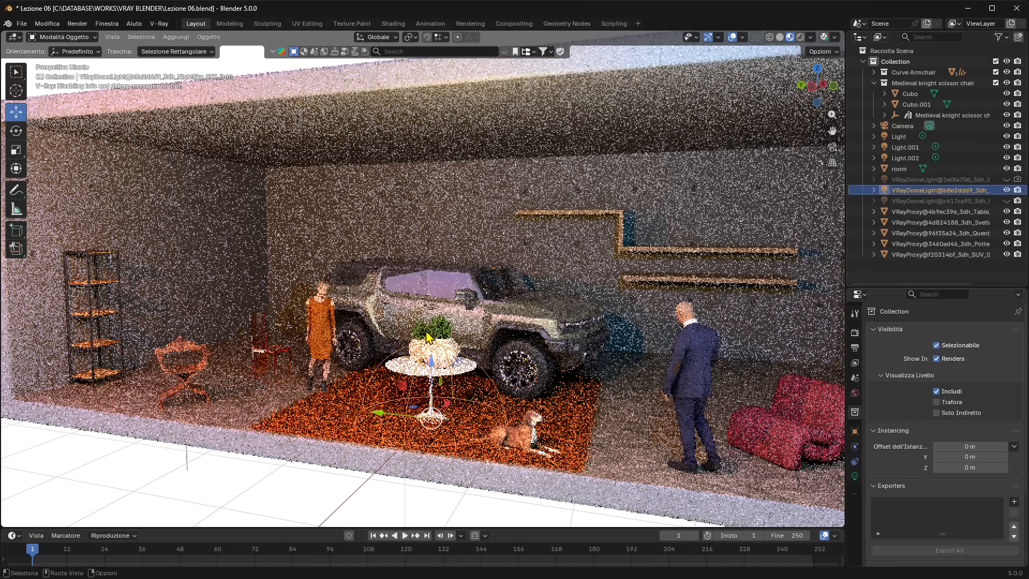
pyautogui.moveTo(433, 366); pyautogui.dragTo(459, 78)
pyautogui.moveTo(479, 209); pyautogui.dragTo(510, 292, button='middle')
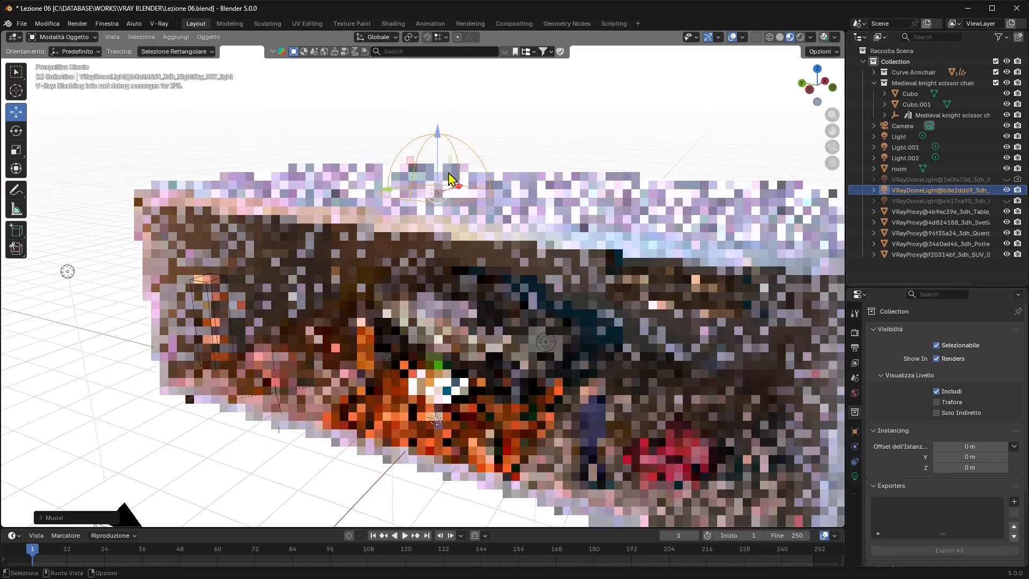
pyautogui.moveTo(439, 131); pyautogui.dragTo(445, 96)
pyautogui.moveTo(460, 195); pyautogui.dragTo(439, 140, button='middle')
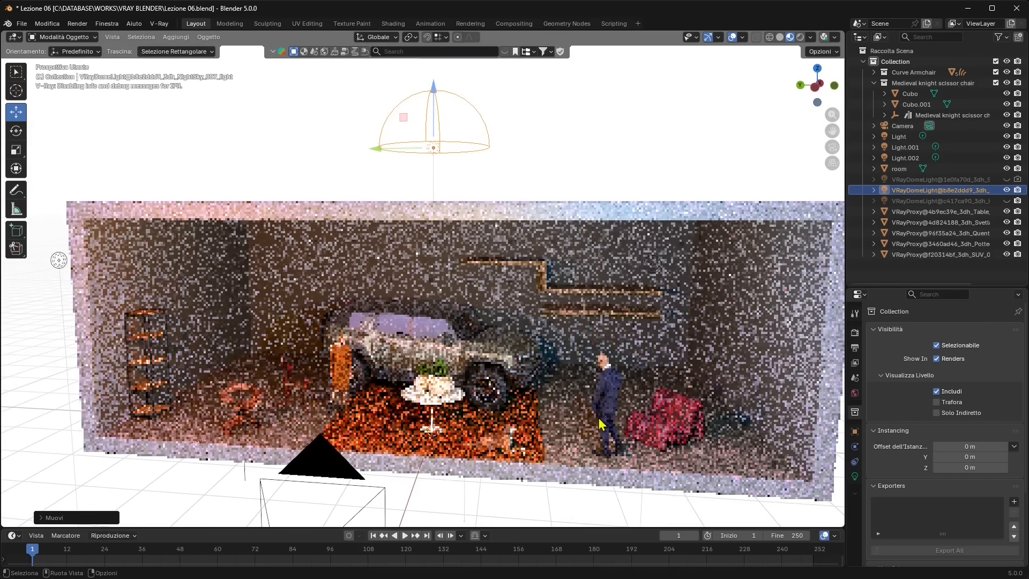
pyautogui.moveTo(599, 418); pyautogui.dragTo(570, 418, button='middle')
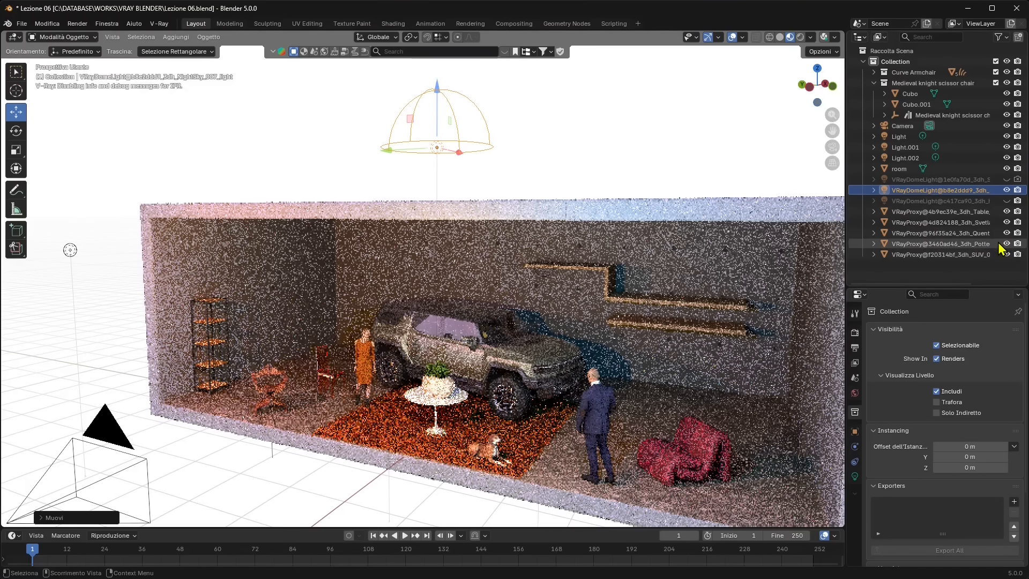
# Hide the NightSky 007 dome light, show the HDR Map 675 dome light instead, and open its light settings.
pyautogui.click(1008, 190)
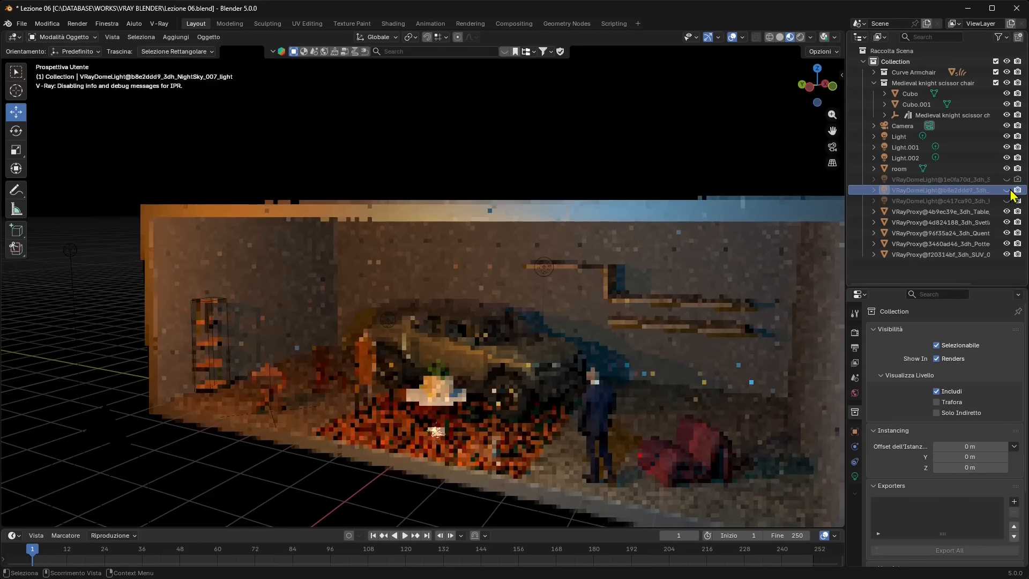
pyautogui.click(1007, 201)
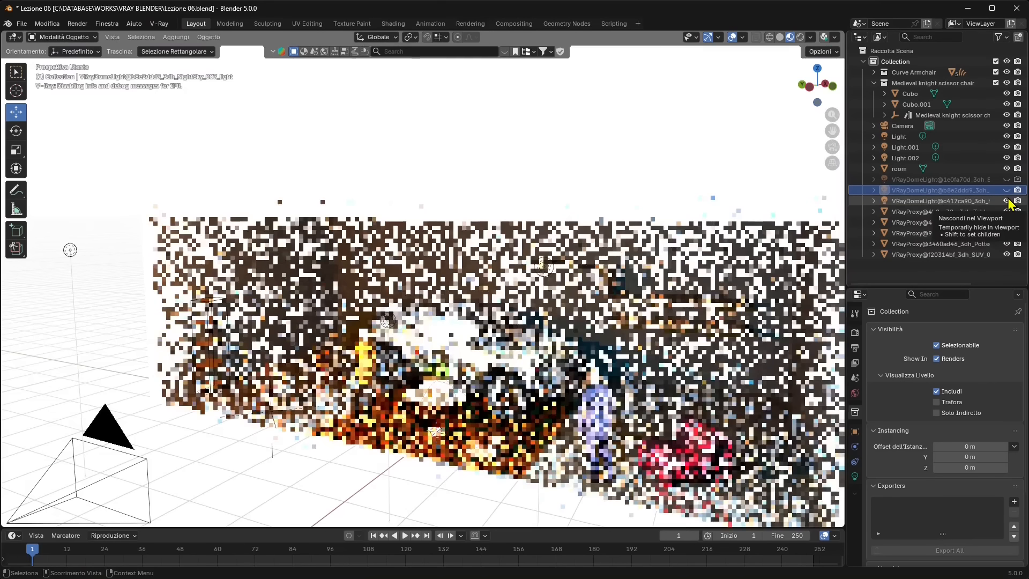
pyautogui.click(942, 201)
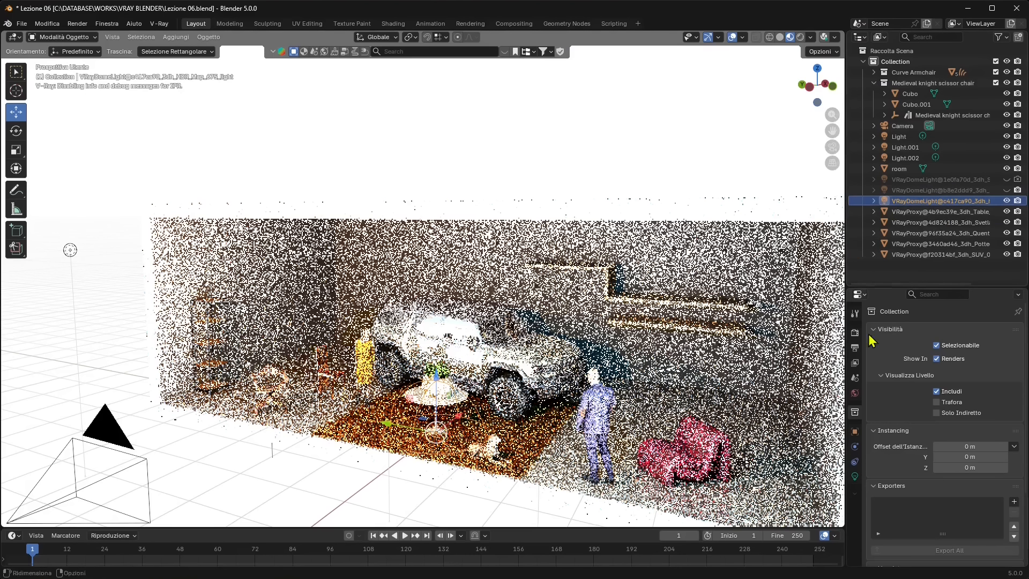
pyautogui.click(855, 476)
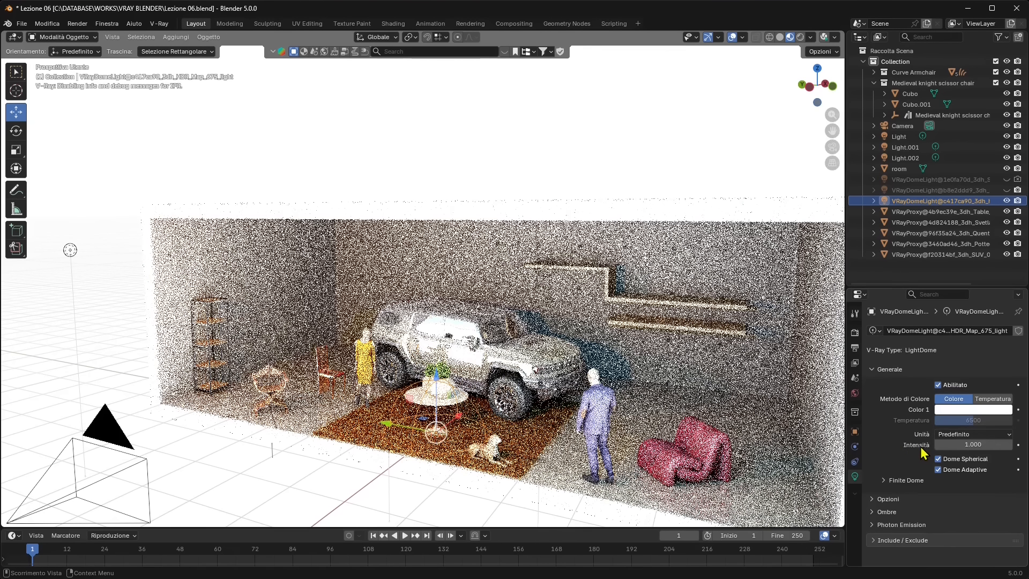
# Try the HDR Map 675 dome light at an intensity of 0.1 and reduce it to 0.01.
pyautogui.click(968, 444)
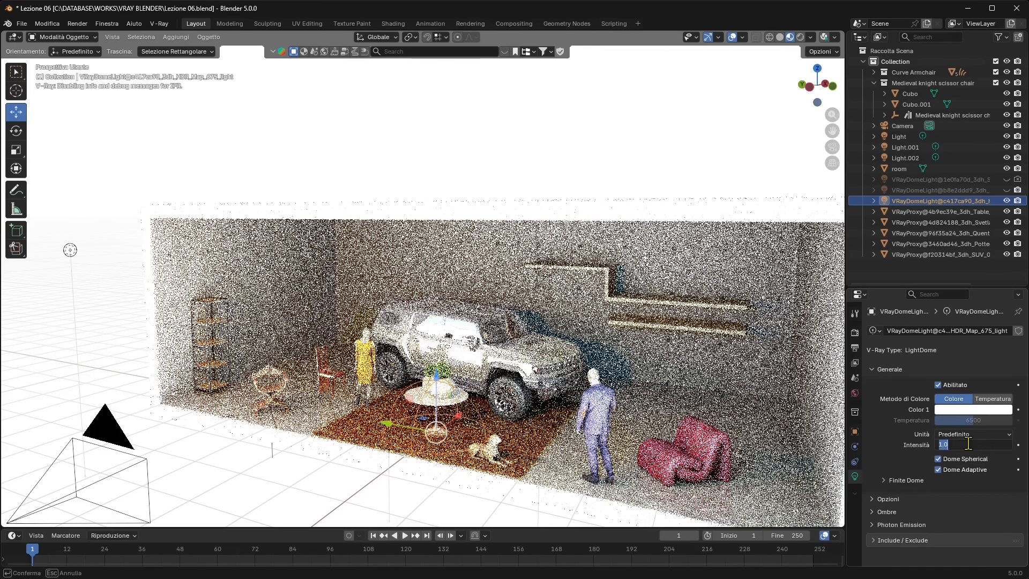
pyautogui.click(918, 413)
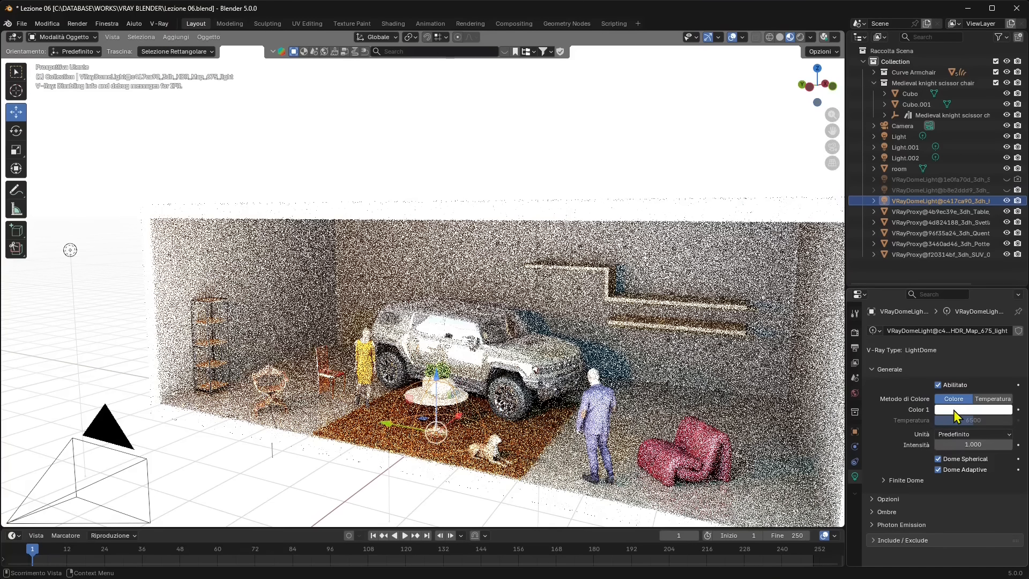
pyautogui.click(958, 445)
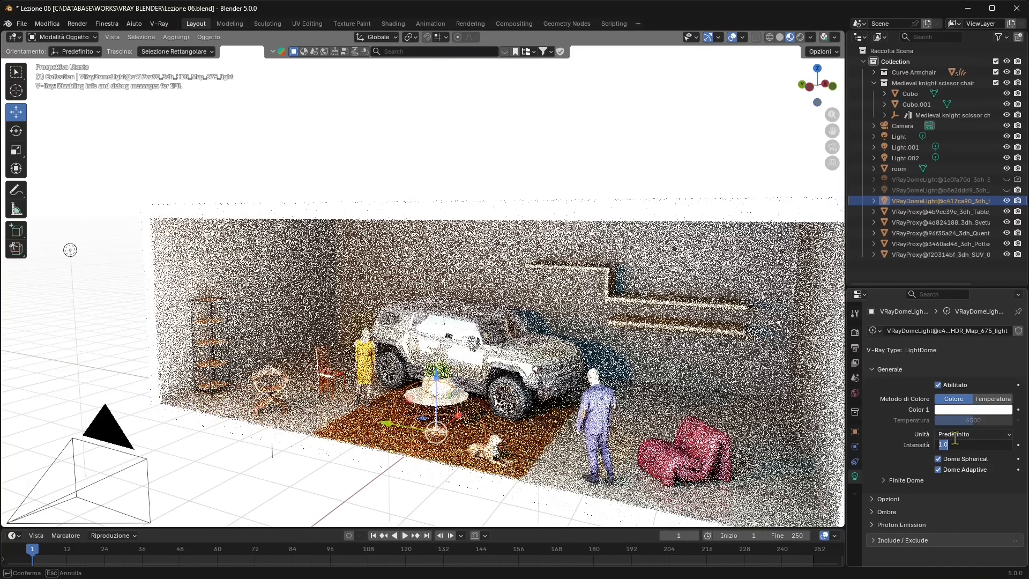
pyautogui.write('0.1')
pyautogui.press('Return')
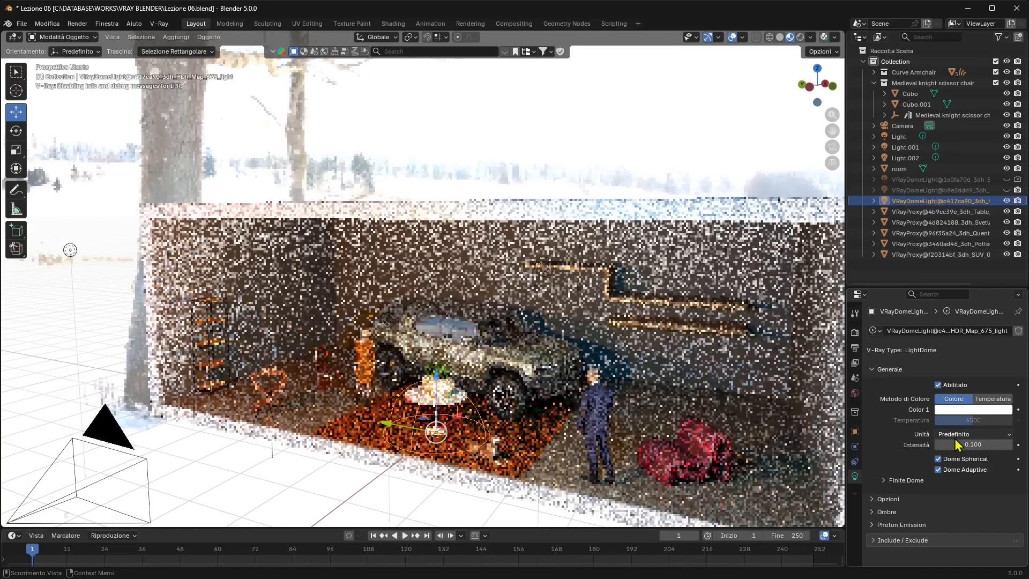
pyautogui.click(959, 445)
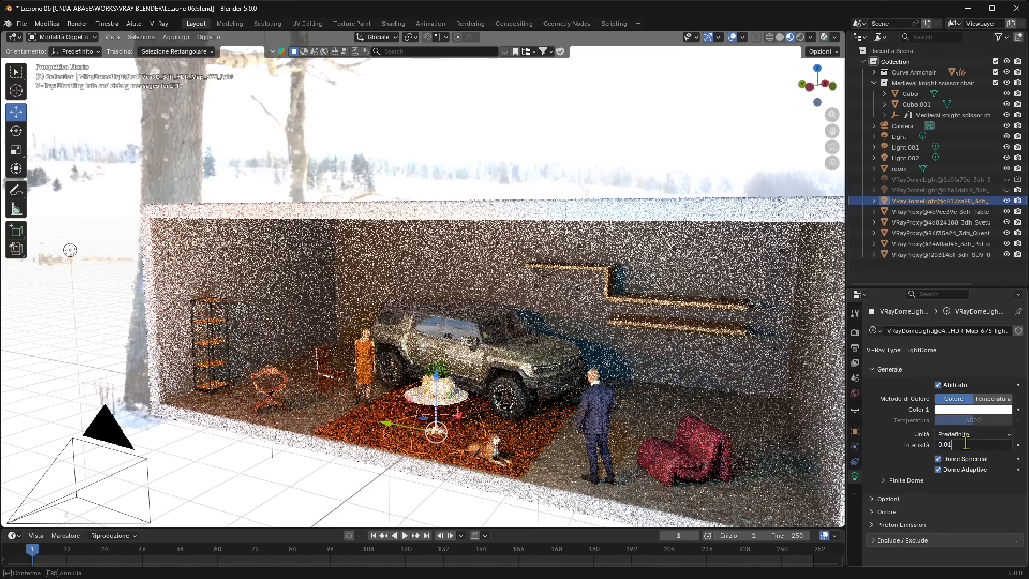
pyautogui.write('0.01')
pyautogui.press('Return')
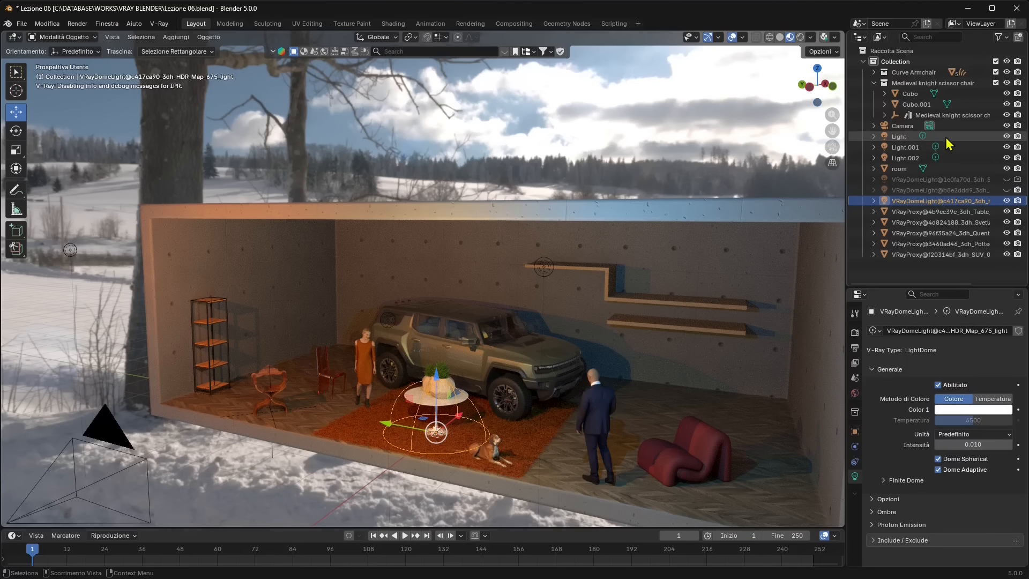
# Hide Light, Light.001 and Light.002 in the viewport so only the HDR Map 675 dome lights the room.
pyautogui.click(1007, 136)
pyautogui.click(1006, 147)
pyautogui.click(1007, 158)
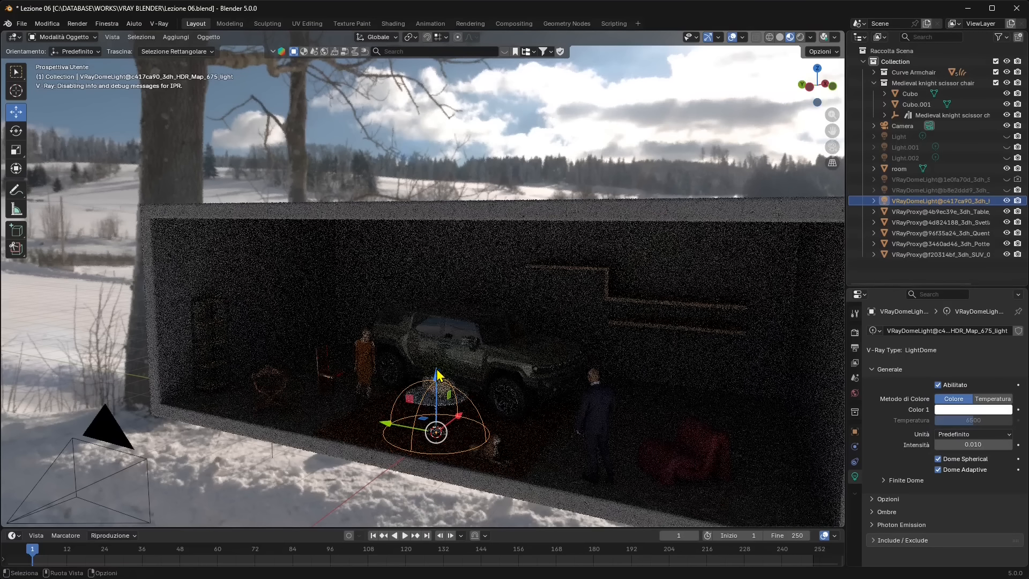
# Raise the HDR Map 675 dome light above the room and set its intensity to 0.1.
pyautogui.moveTo(436, 374); pyautogui.dragTo(450, 145)
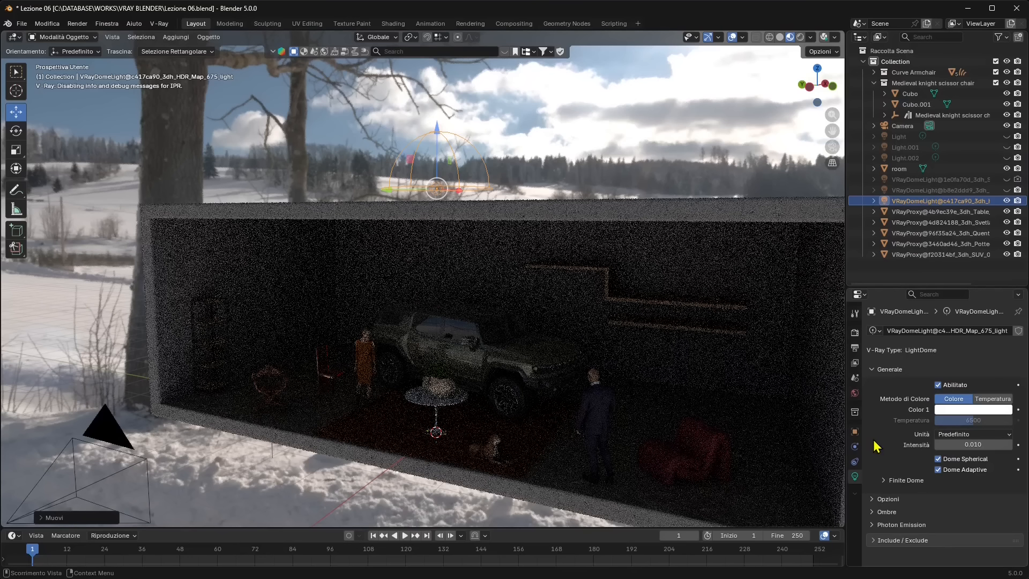
pyautogui.click(972, 445)
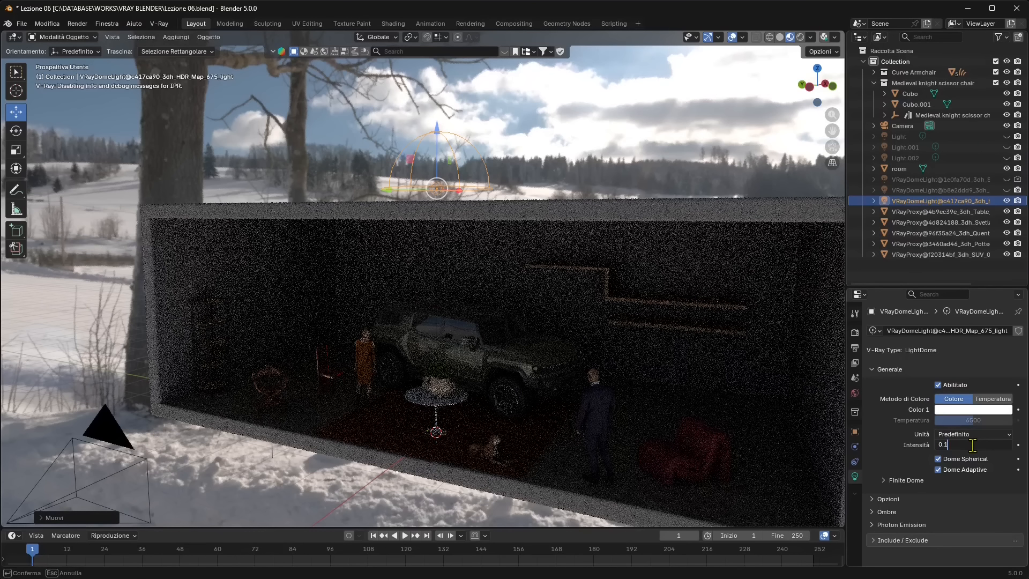
pyautogui.press('Return')
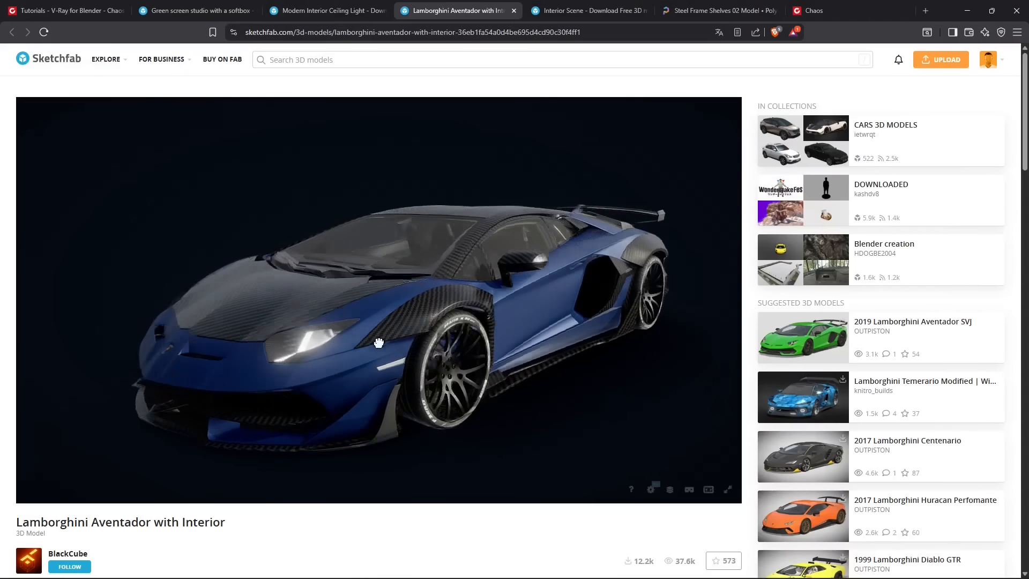
# Switch to the Lamborghini Aventador with Interior page on Sketchfab, inspect the car from several angles, and open its download options.
pyautogui.moveTo(305, 204)
pyautogui.mouseDown()
pyautogui.moveTo(393, 368)
pyautogui.moveTo(500, 325)
pyautogui.moveTo(409, 308)
pyautogui.moveTo(335, 310)
pyautogui.moveTo(526, 307)
pyautogui.moveTo(352, 325)
pyautogui.mouseUp()
pyautogui.scroll(-2, 937, 427)
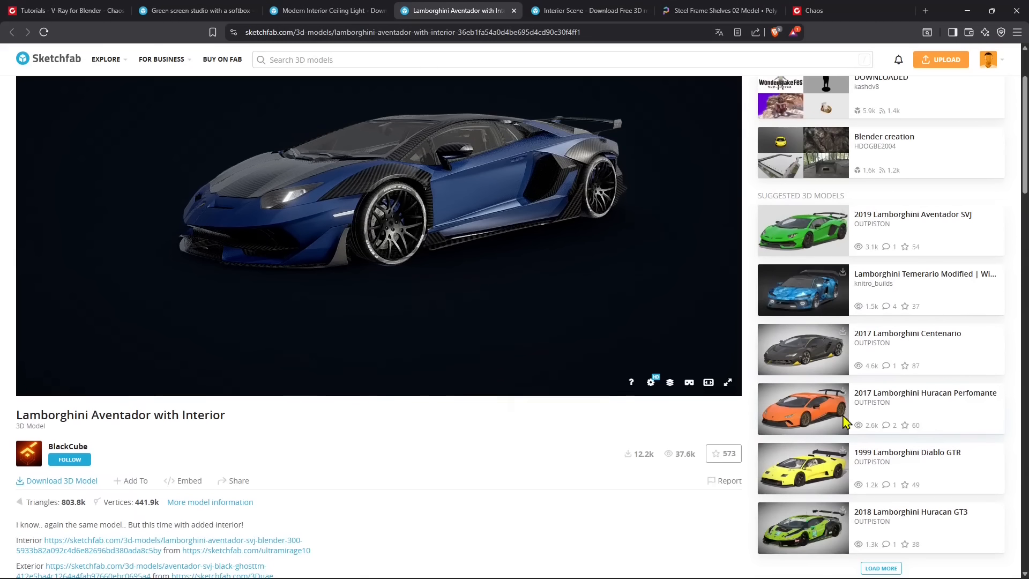
pyautogui.moveTo(362, 239)
pyautogui.mouseDown()
pyautogui.moveTo(361, 322)
pyautogui.moveTo(390, 269)
pyautogui.mouseUp()
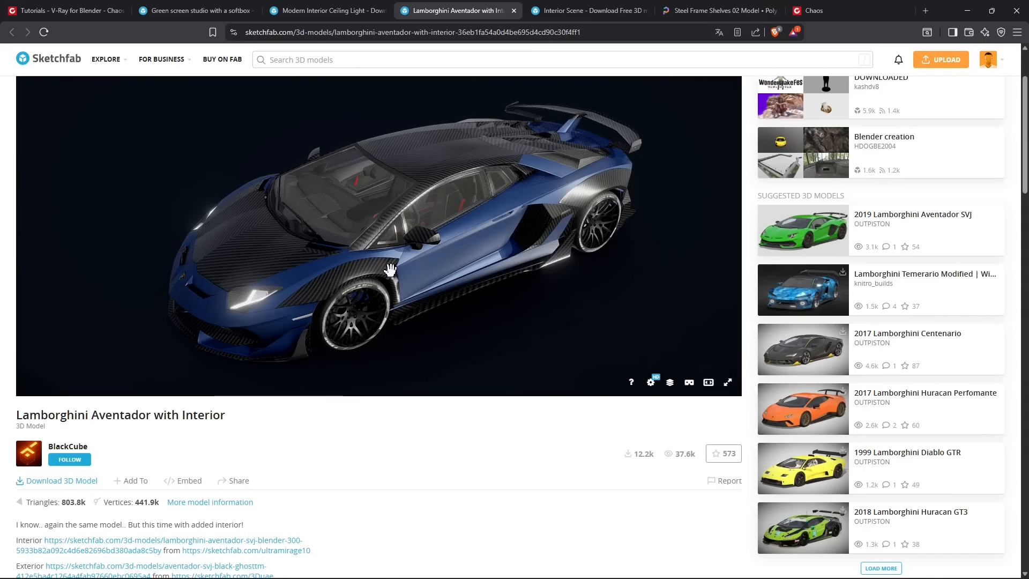
pyautogui.moveTo(393, 269); pyautogui.dragTo(415, 322)
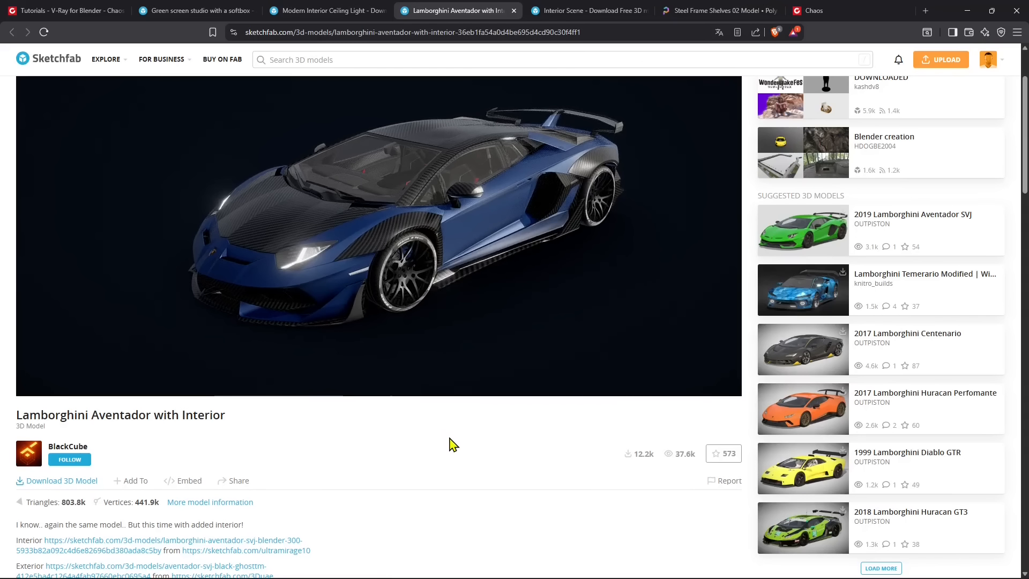
pyautogui.scroll(-1, 450, 443)
pyautogui.scroll(-1, 453, 445)
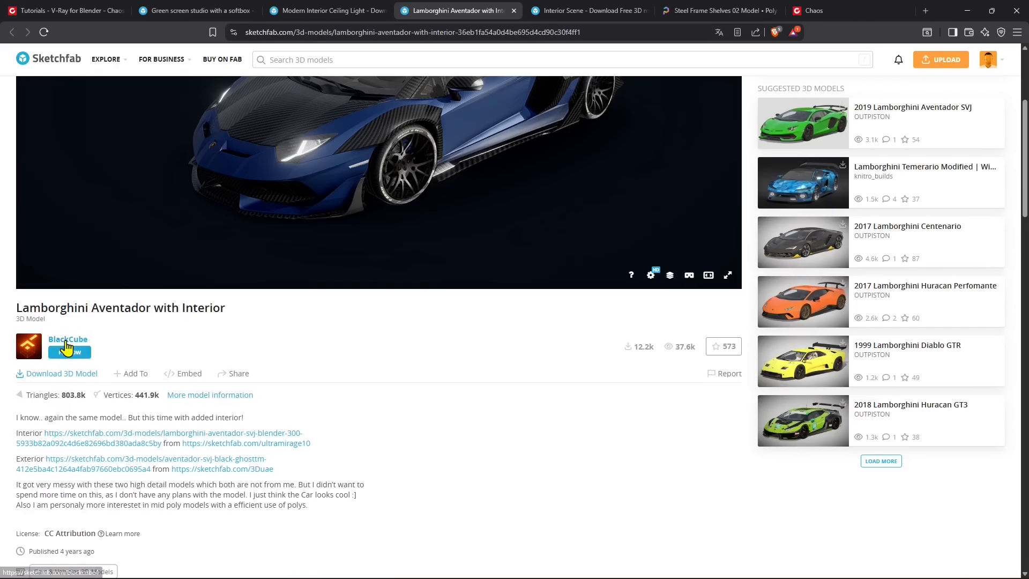
pyautogui.click(70, 376)
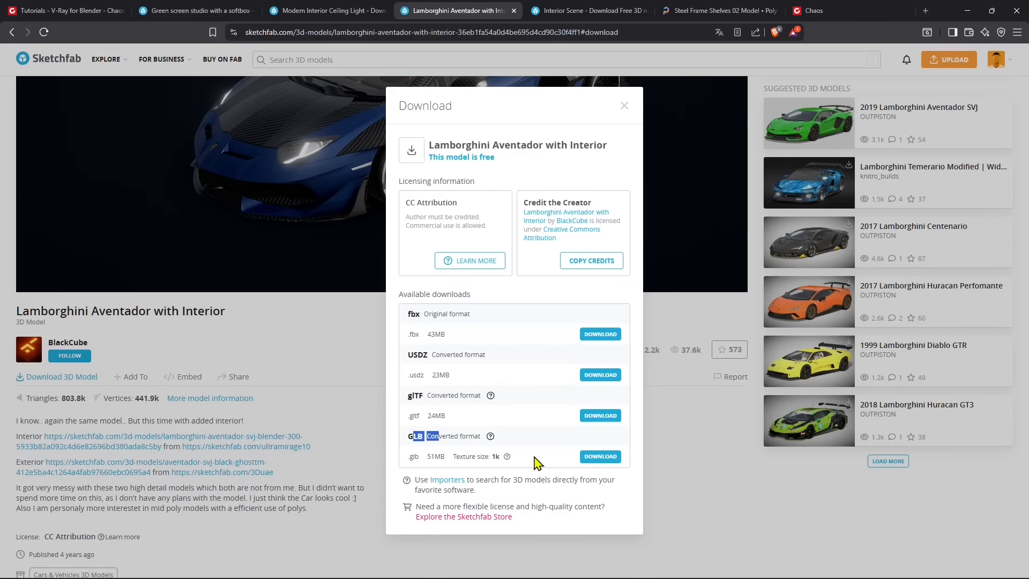
pyautogui.click(585, 457)
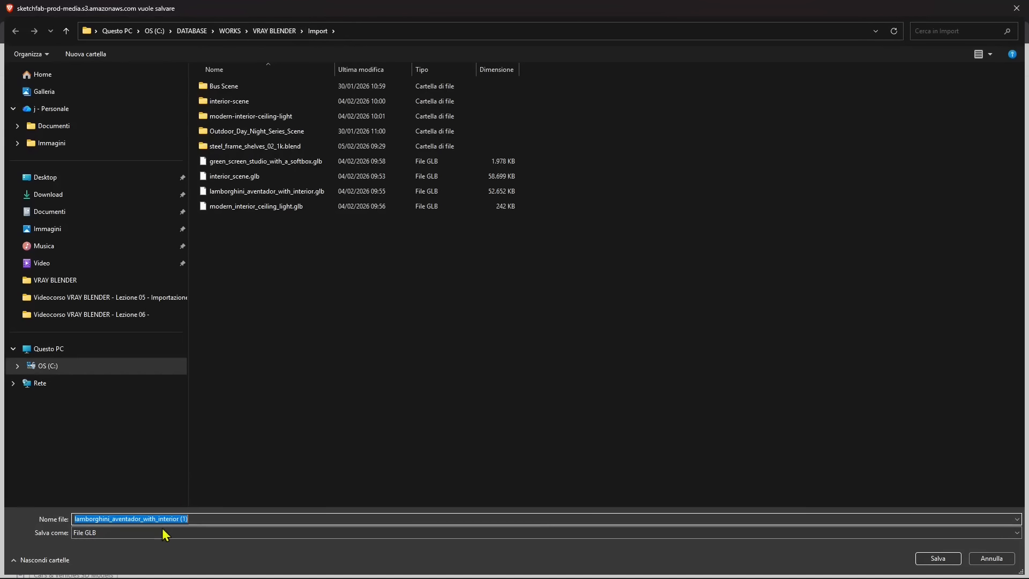
pyautogui.click(244, 195)
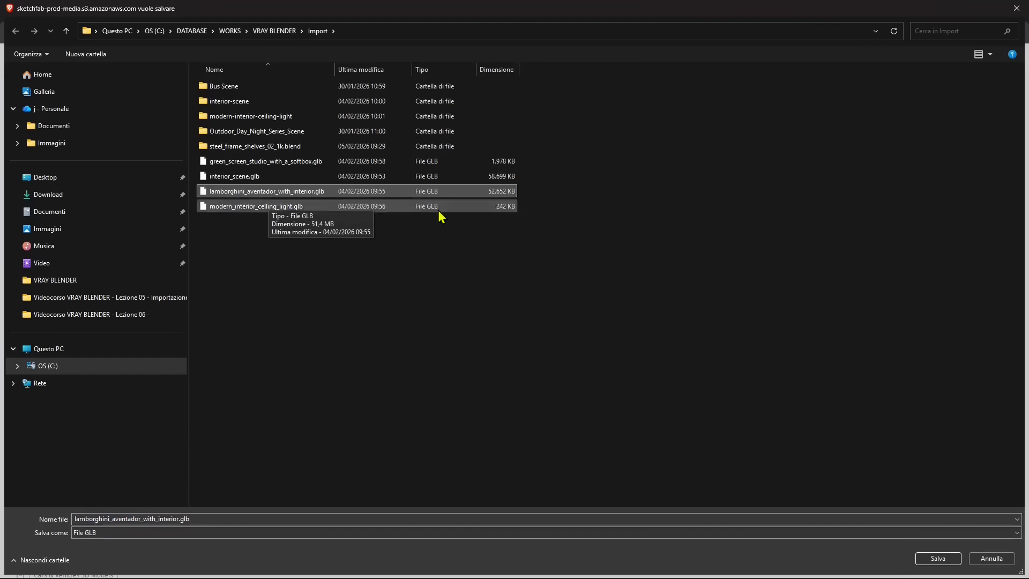
pyautogui.click(991, 558)
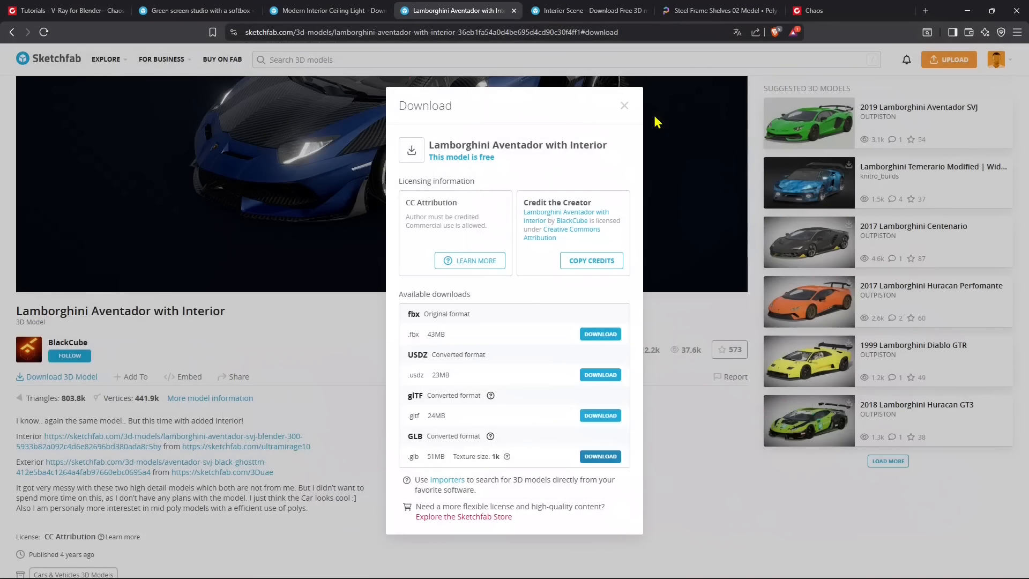
pyautogui.click(624, 105)
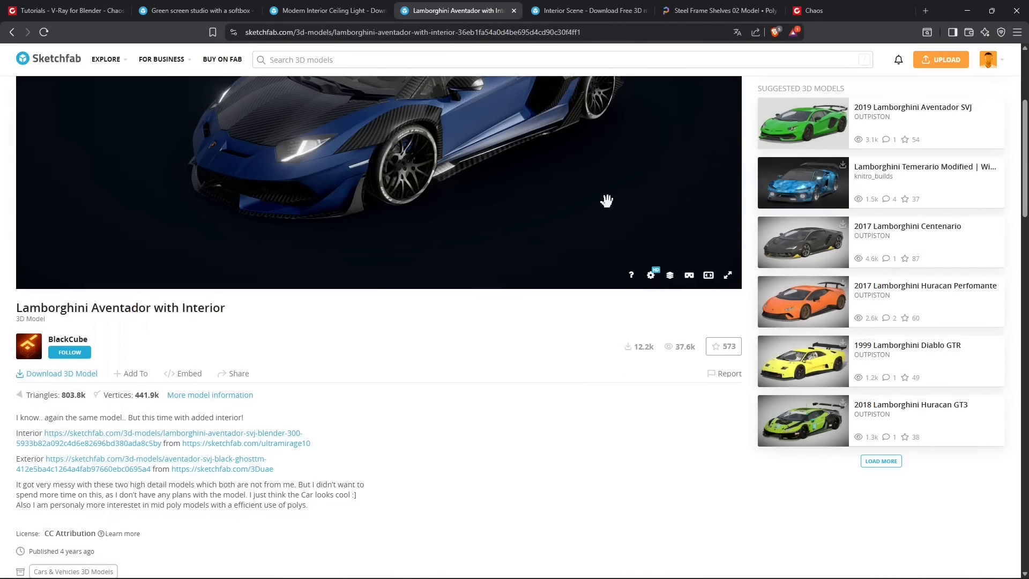
# Examine the Lamborghini Aventador's front, headlight and side details in the Sketchfab 3D preview.
pyautogui.moveTo(215, 175); pyautogui.dragTo(315, 168)
pyautogui.scroll(5, 429, 193)
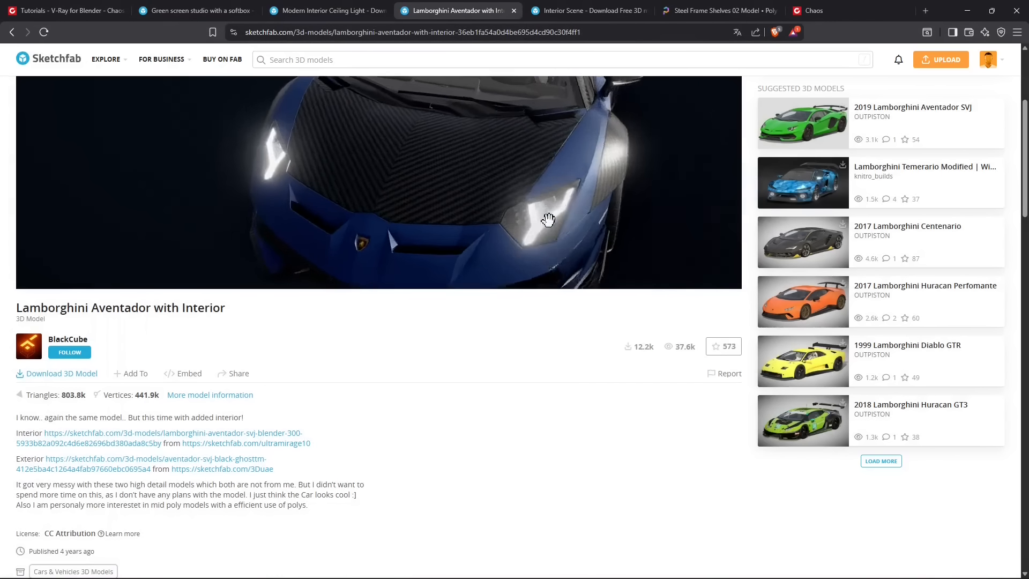
pyautogui.moveTo(568, 220); pyautogui.dragTo(271, 149)
pyautogui.scroll(3, 279, 153)
pyautogui.moveTo(356, 168); pyautogui.dragTo(464, 228)
pyautogui.scroll(3, 444, 213)
pyautogui.scroll(3, 466, 226)
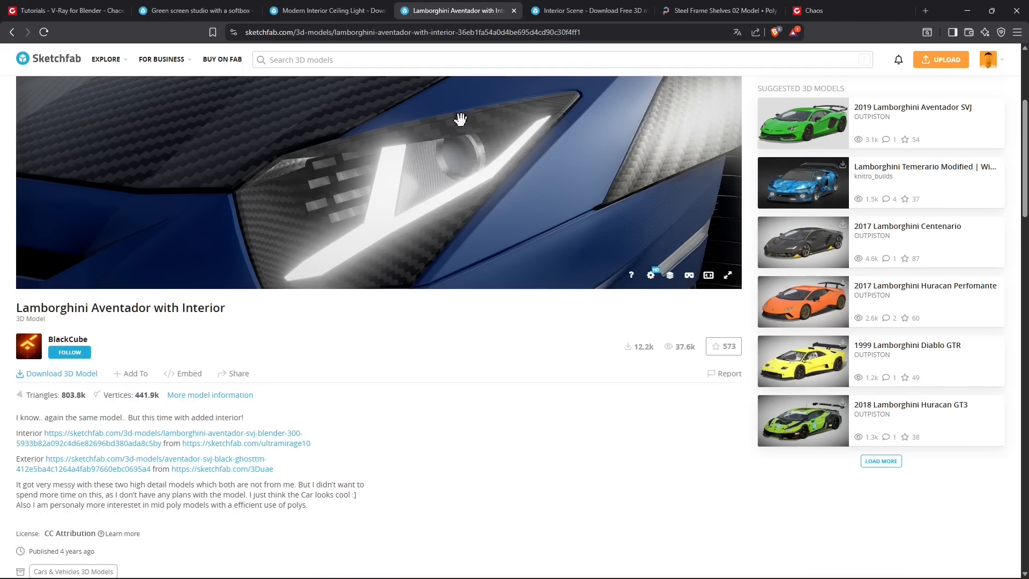
pyautogui.scroll(-5, 421, 202)
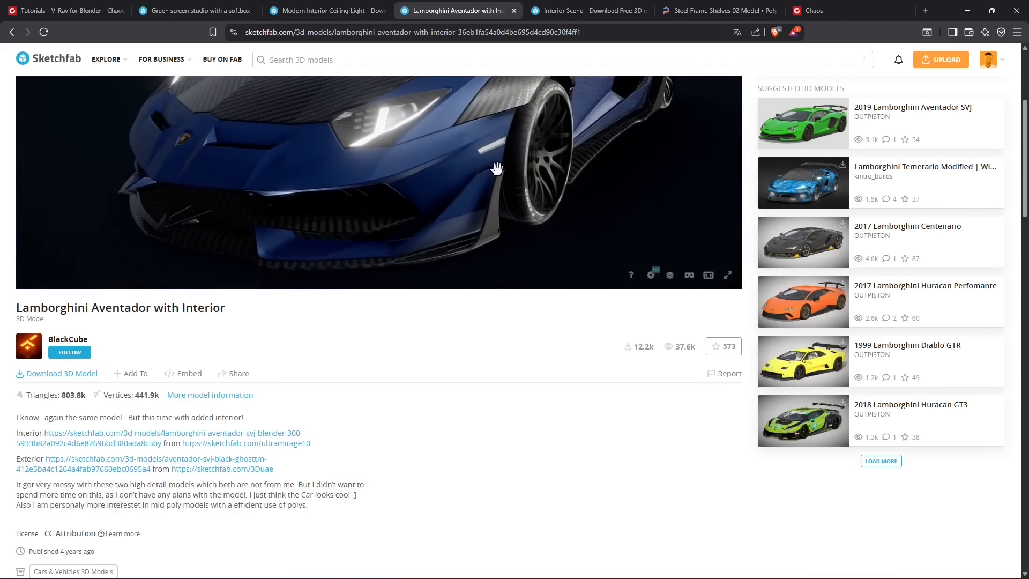
pyautogui.moveTo(487, 173); pyautogui.dragTo(484, 173)
pyautogui.scroll(-3, 488, 174)
pyautogui.scroll(-5, 489, 172)
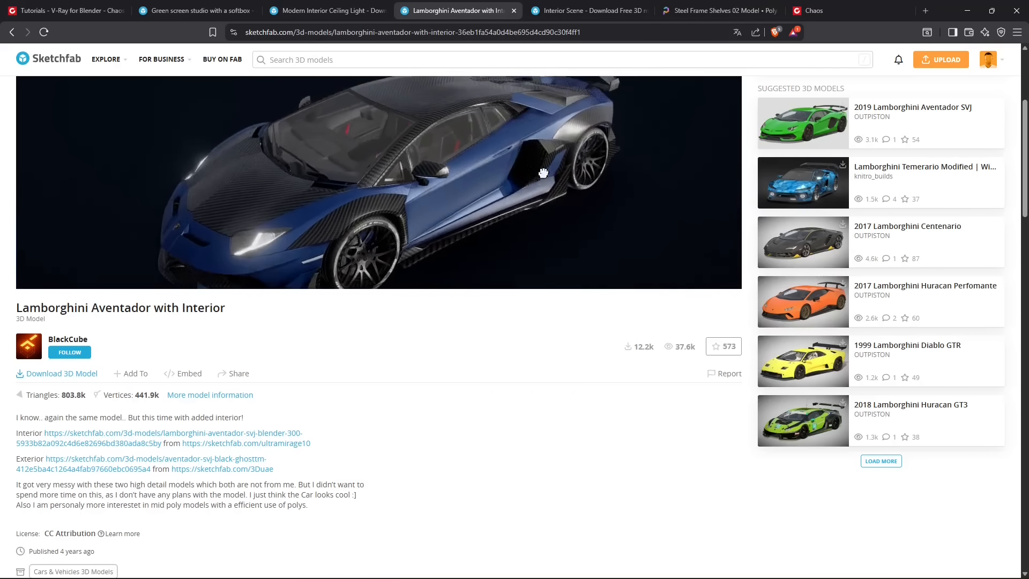
pyautogui.moveTo(486, 206); pyautogui.dragTo(461, 204)
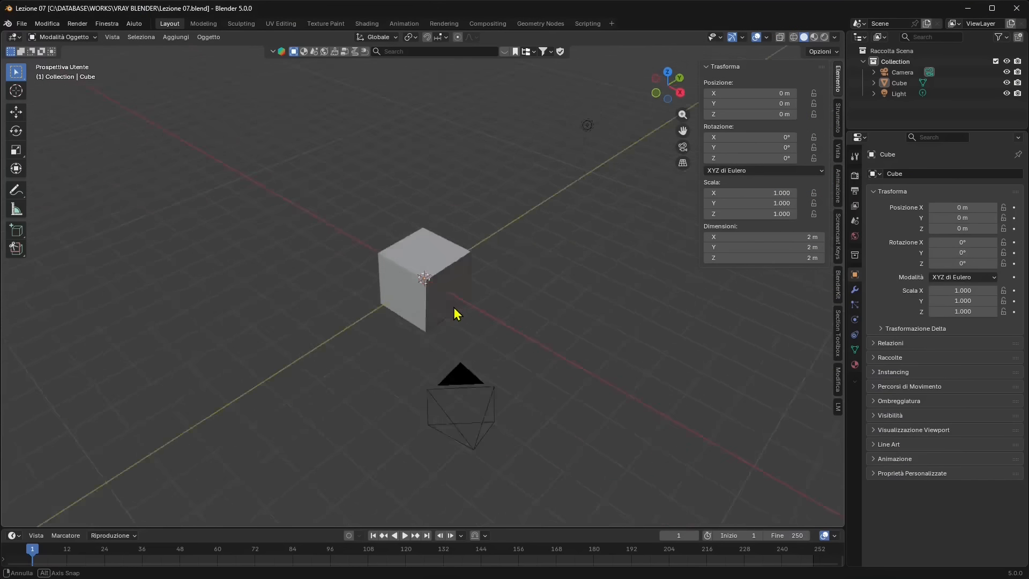
# Switch to the Lezione 07 scene in Blender and set the render engine to V-Ray with the V-Ray GPU engine.
pyautogui.moveTo(457, 315)
pyautogui.mouseDown(button='middle')
pyautogui.moveTo(544, 320)
pyautogui.moveTo(576, 287)
pyautogui.moveTo(489, 303)
pyautogui.moveTo(524, 285)
pyautogui.mouseUp(button='middle')
pyautogui.click(855, 177)
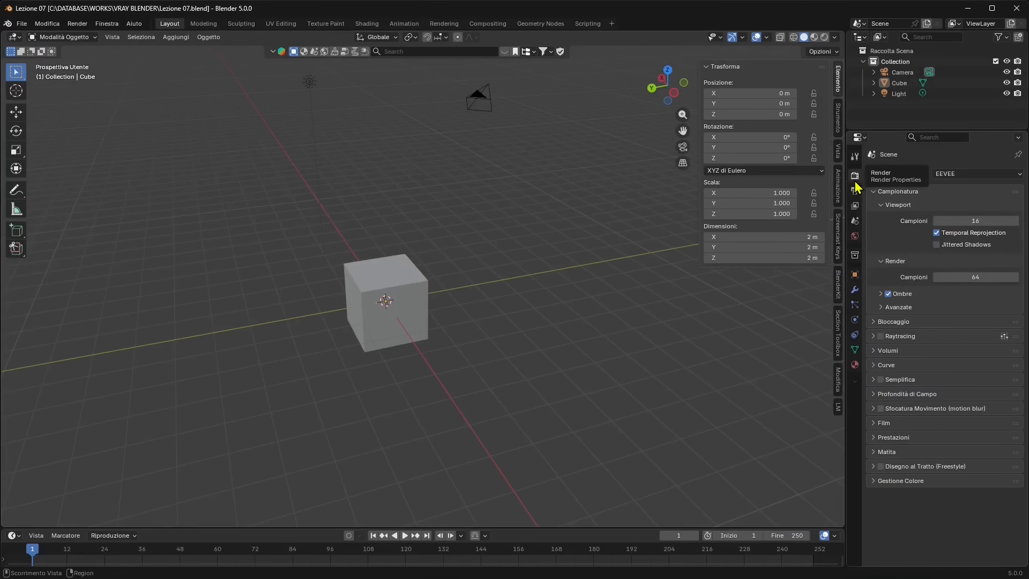
pyautogui.click(956, 176)
pyautogui.click(959, 224)
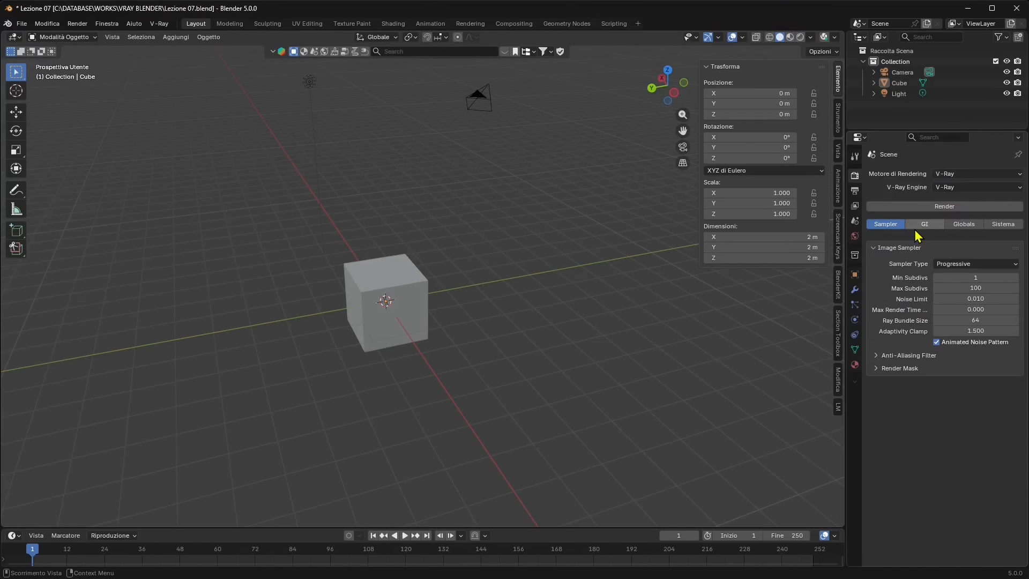
pyautogui.click(959, 187)
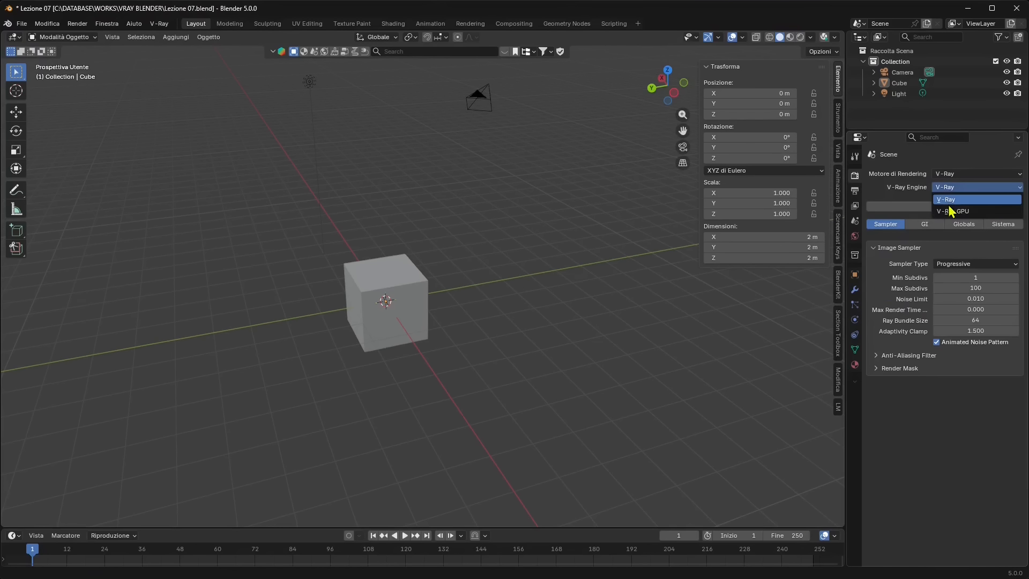
pyautogui.click(959, 209)
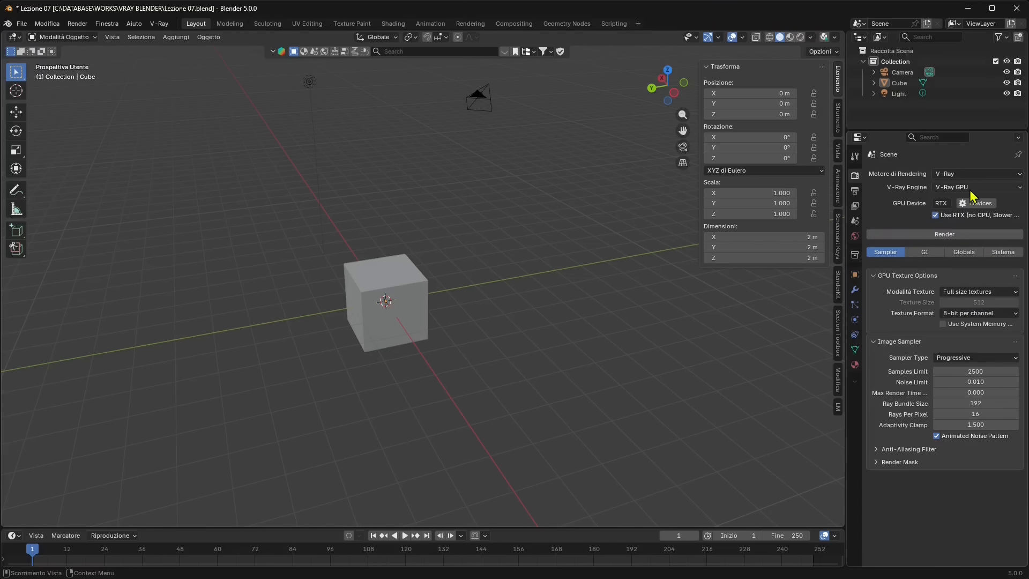
# Delete the default cube from the scene.
pyautogui.moveTo(448, 361); pyautogui.dragTo(401, 271, button='middle')
pyautogui.scroll(2, 400, 284)
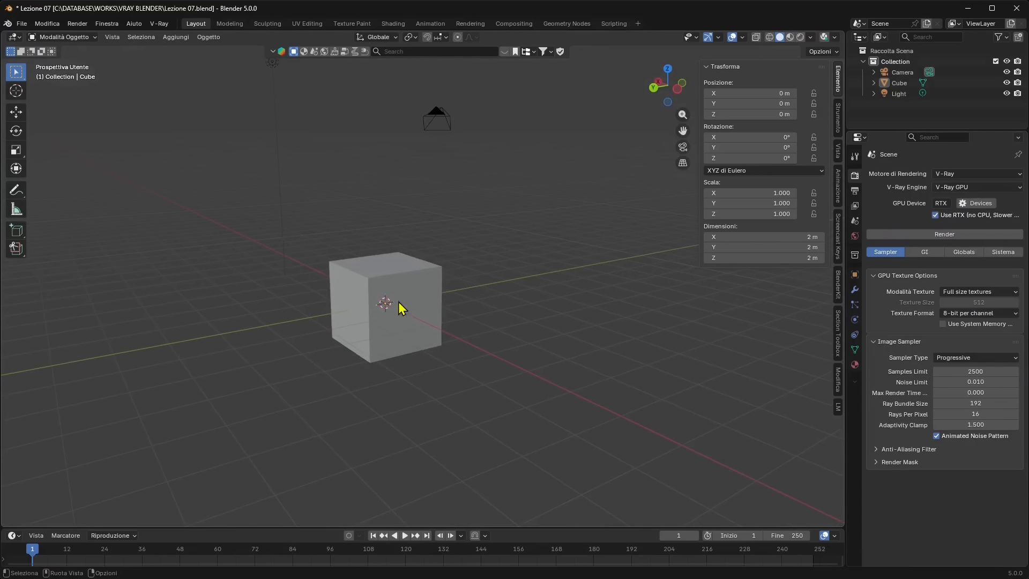
pyautogui.click(412, 298)
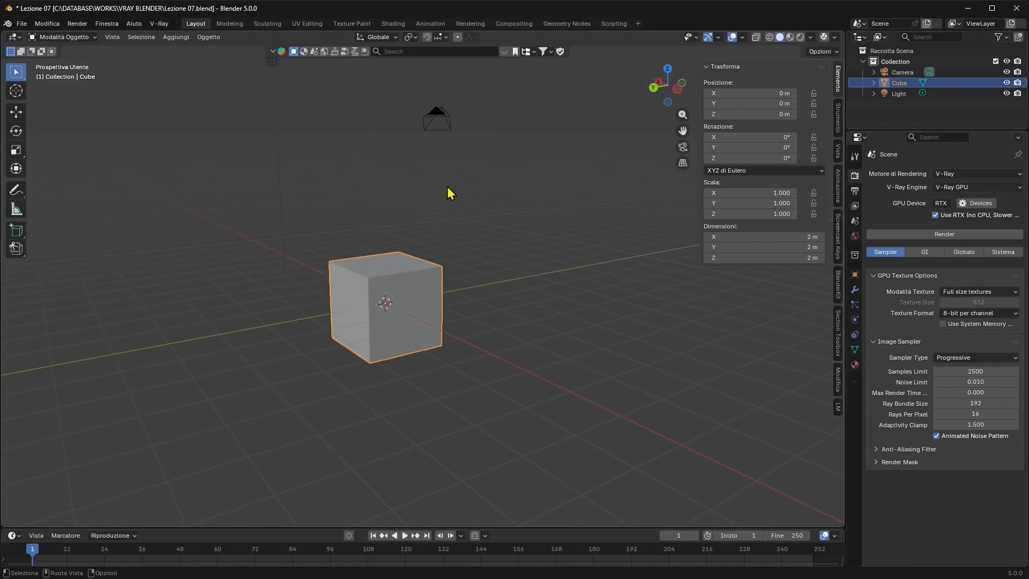
pyautogui.press('Delete')
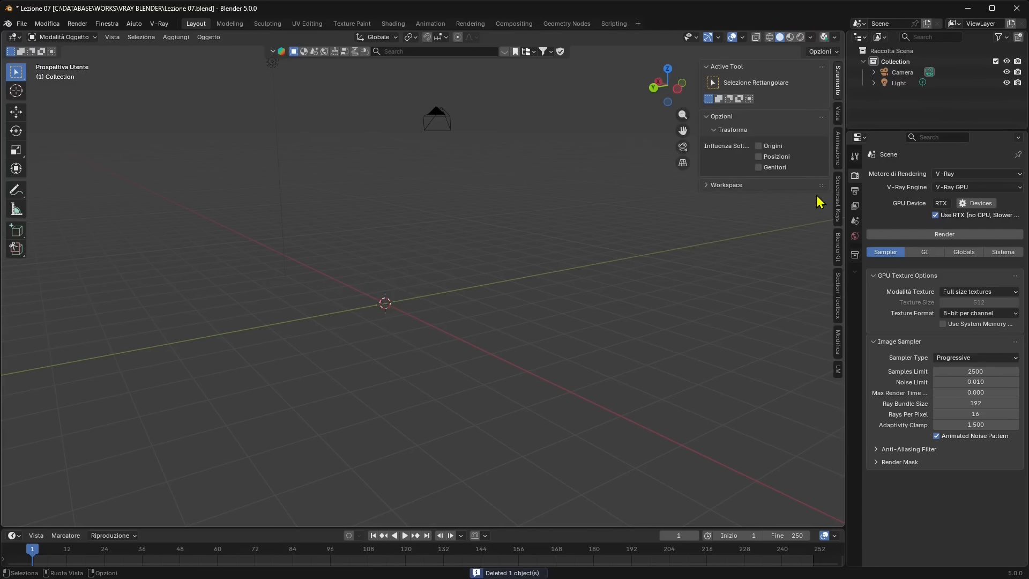
# Turn on the Screencast Keys display and collapse the viewport sidebar.
pyautogui.click(839, 289)
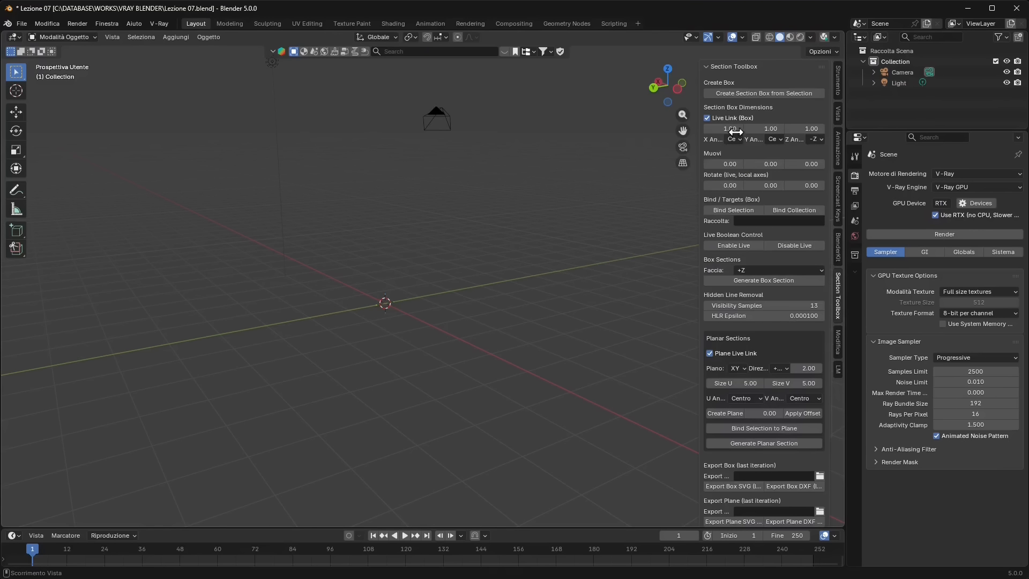
pyautogui.click(838, 197)
pyautogui.click(714, 66)
pyautogui.moveTo(699, 82); pyautogui.dragTo(1023, 138)
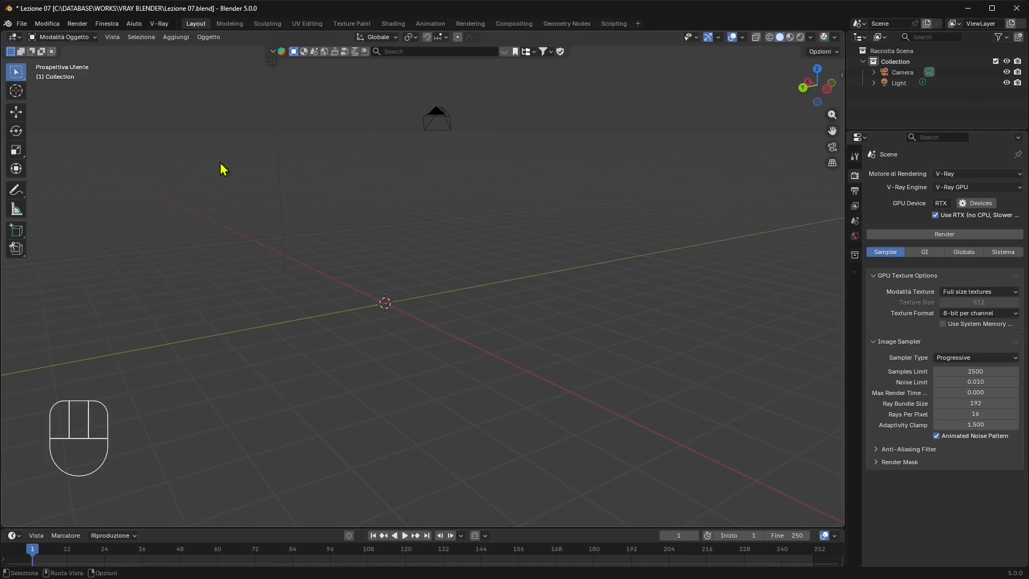
# Add a plane mesh at the origin and scale it up uniformly into a large ground surface.
pyautogui.click(185, 39)
pyautogui.moveTo(189, 53)
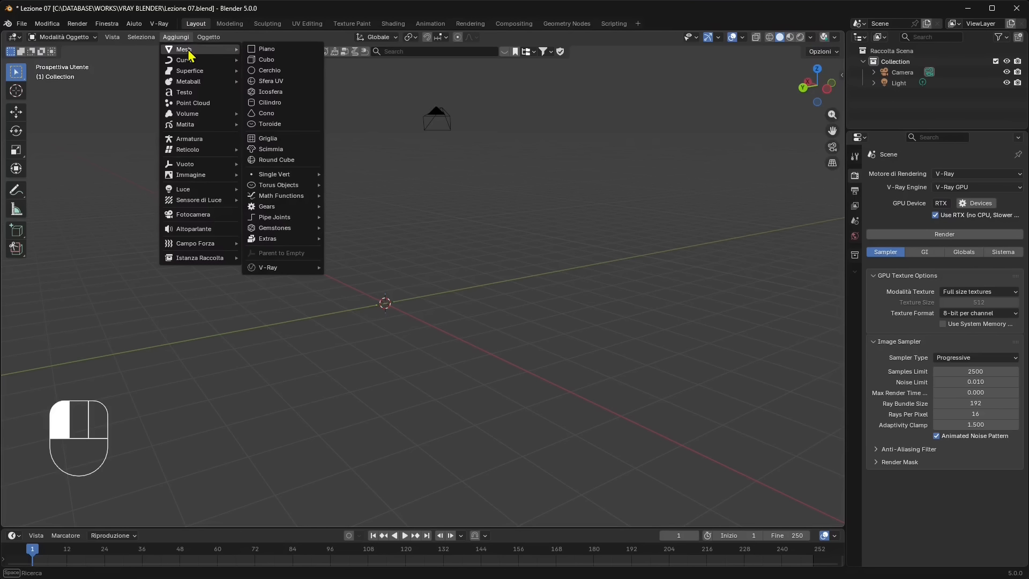
pyautogui.click(273, 50)
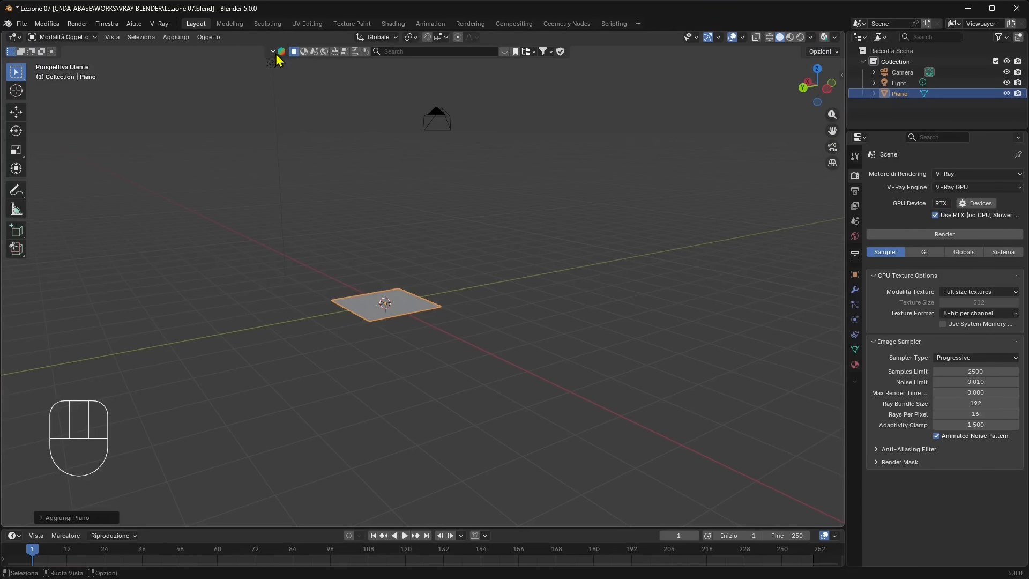
pyautogui.click(17, 150)
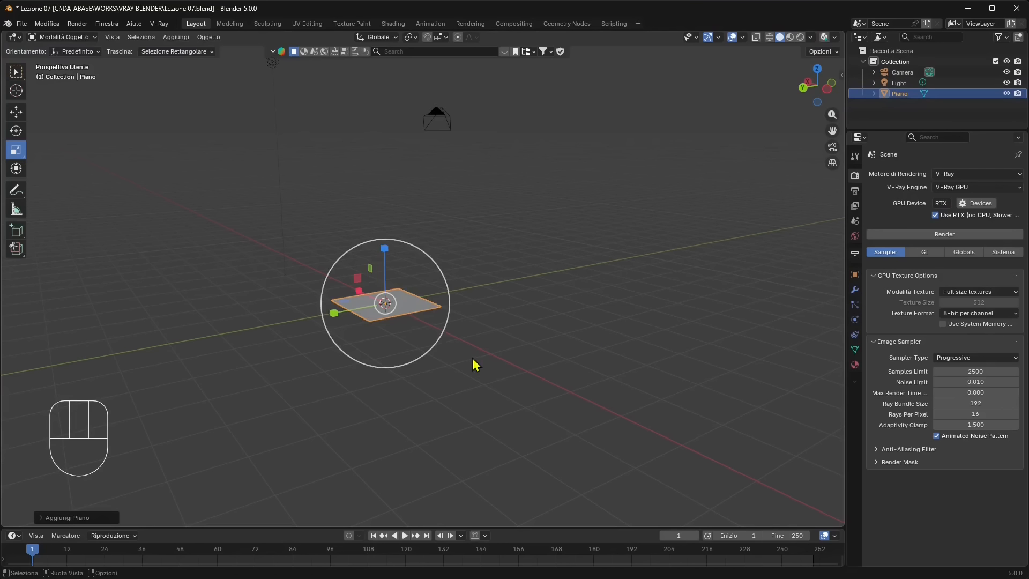
pyautogui.moveTo(425, 344); pyautogui.dragTo(746, 489)
pyautogui.scroll(-1, 721, 358)
pyautogui.keyDown('shift'); pyautogui.moveTo(405, 358); pyautogui.dragTo(410, 351, button='middle'); pyautogui.keyUp('shift')
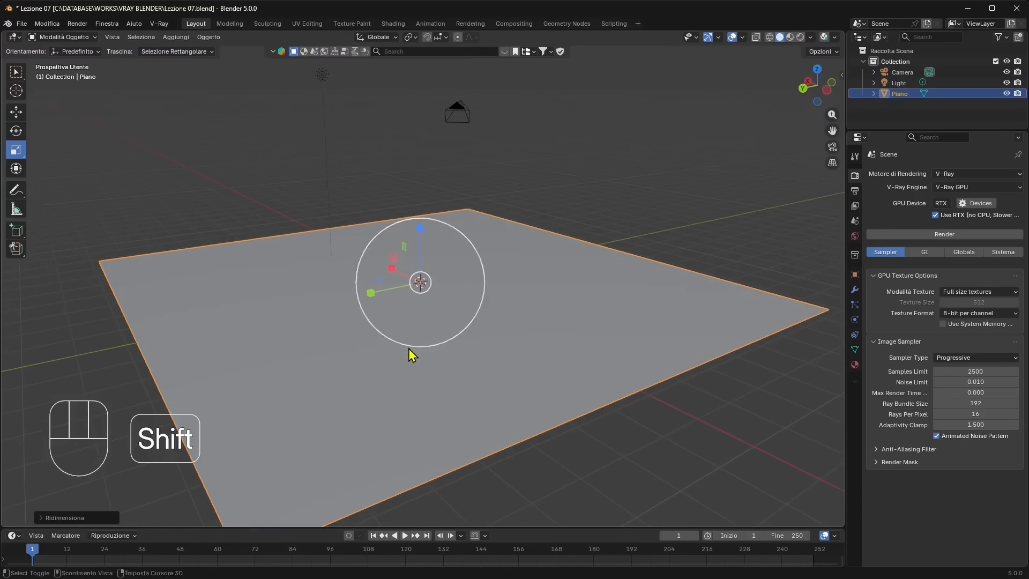
# Import lamborghini_aventador_with_interior.glb from the VRAY BLENDER Import folder as a glTF 2.0 model.
pyautogui.click(22, 23)
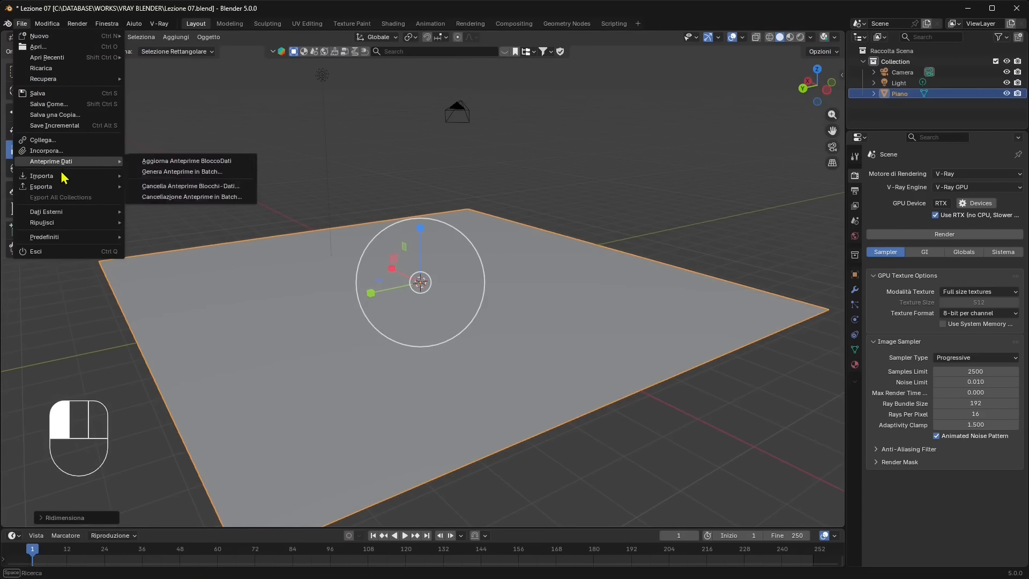
pyautogui.moveTo(74, 176)
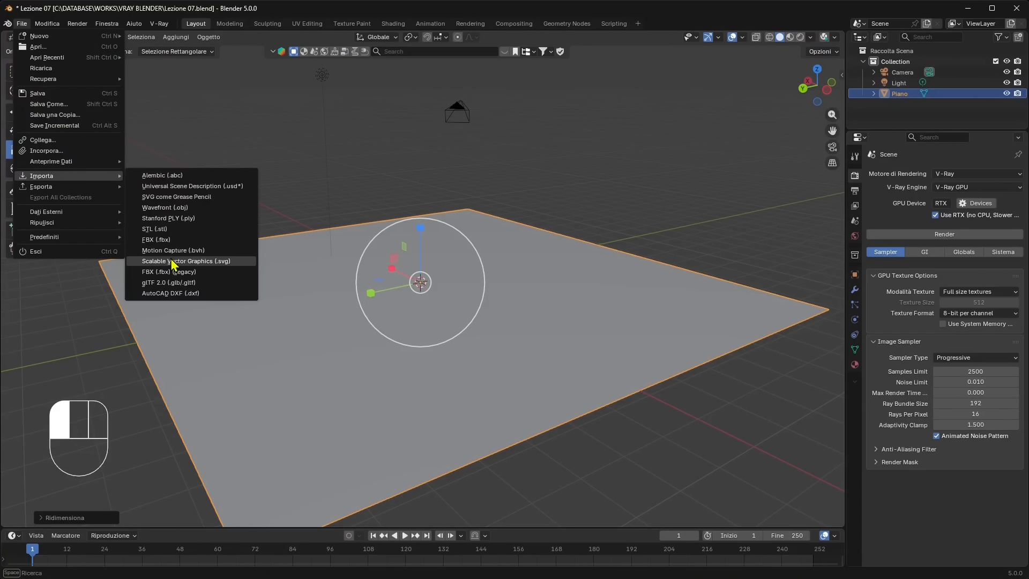
pyautogui.click(178, 284)
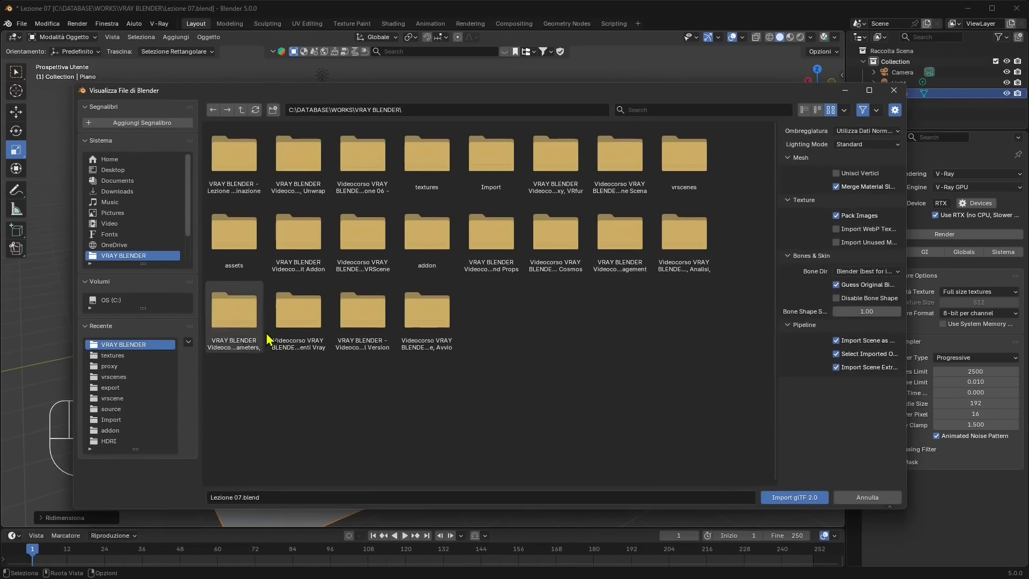
pyautogui.click(497, 163)
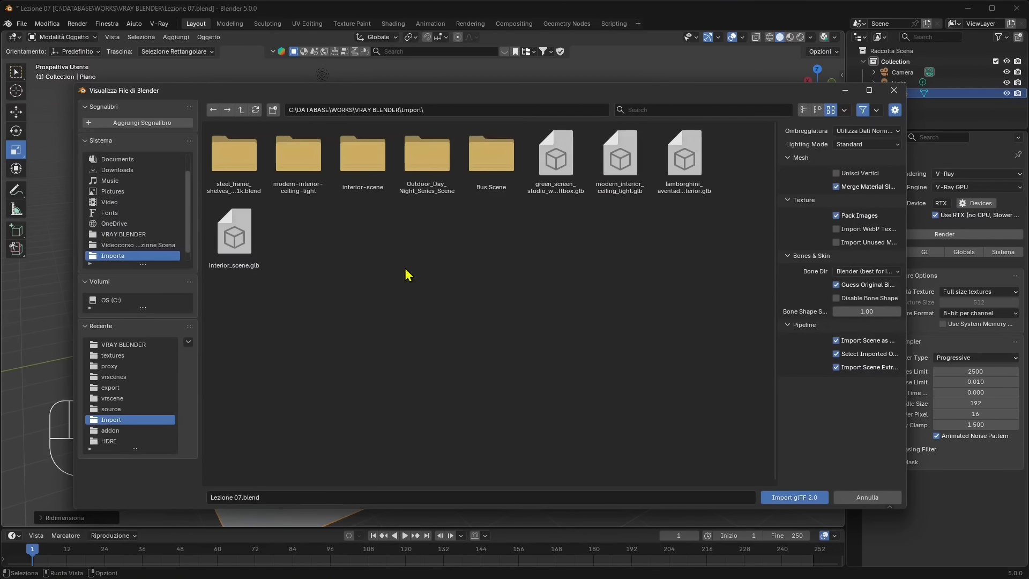
pyautogui.click(684, 157)
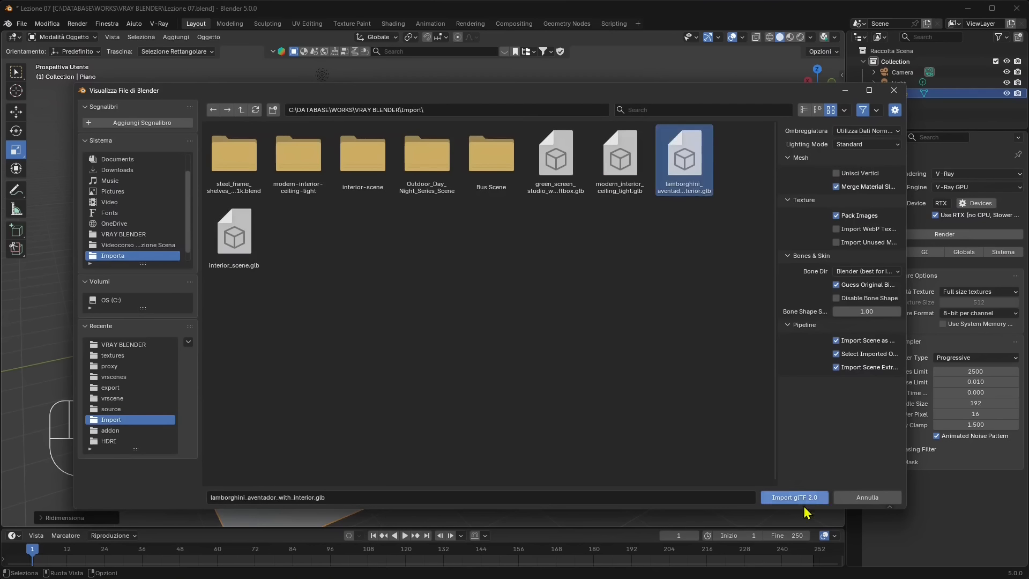
pyautogui.click(788, 497)
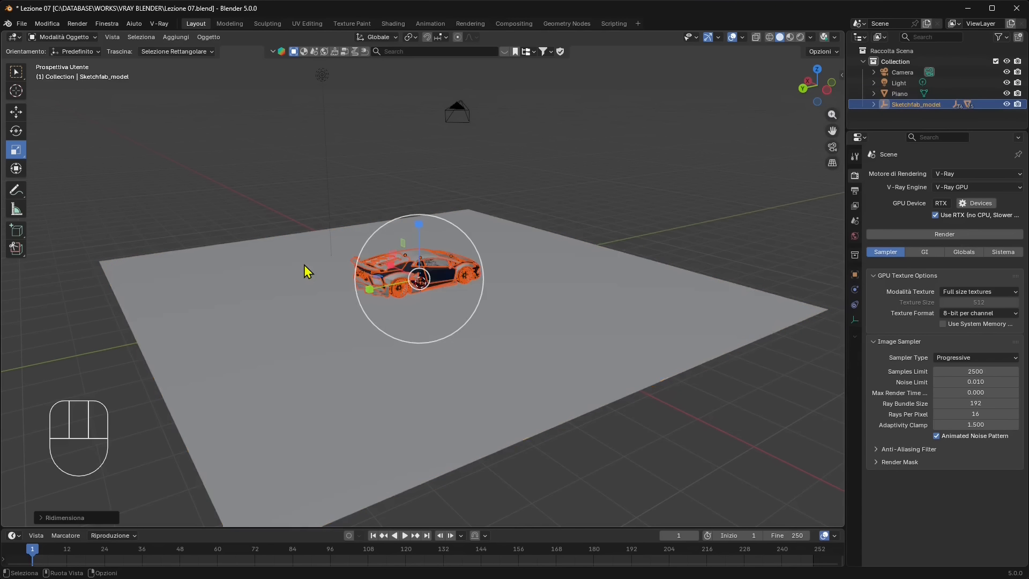
# Inspect the imported car up close and preview it with V-Ray rendered viewport shading.
pyautogui.scroll(6, 421, 291)
pyautogui.moveTo(508, 346)
pyautogui.mouseDown(button='middle')
pyautogui.moveTo(303, 347)
pyautogui.moveTo(316, 268)
pyautogui.moveTo(381, 343)
pyautogui.moveTo(355, 340)
pyautogui.moveTo(383, 338)
pyautogui.mouseUp(button='middle')
pyautogui.scroll(3, 321, 247)
pyautogui.scroll(1, 373, 349)
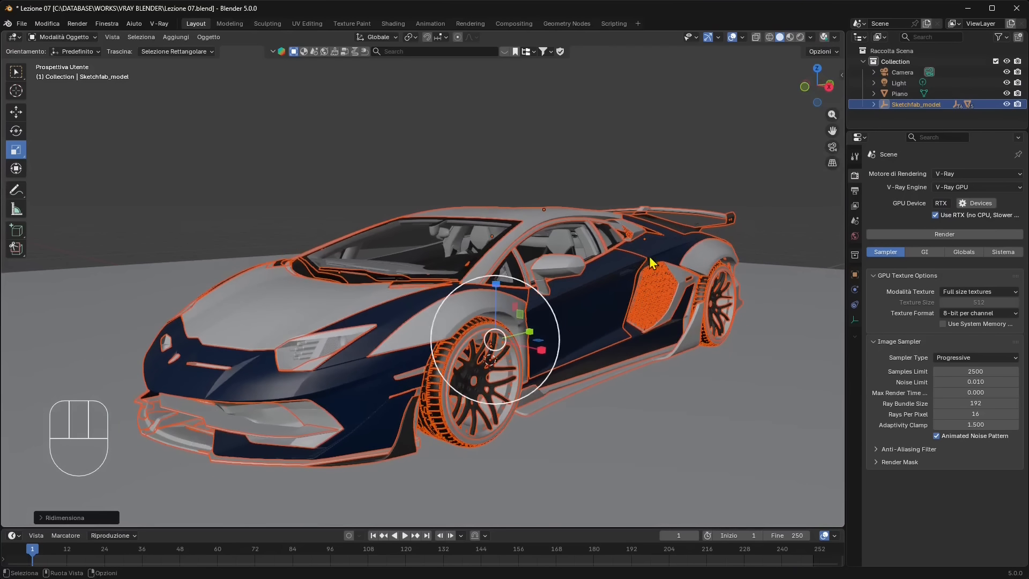
pyautogui.click(824, 38)
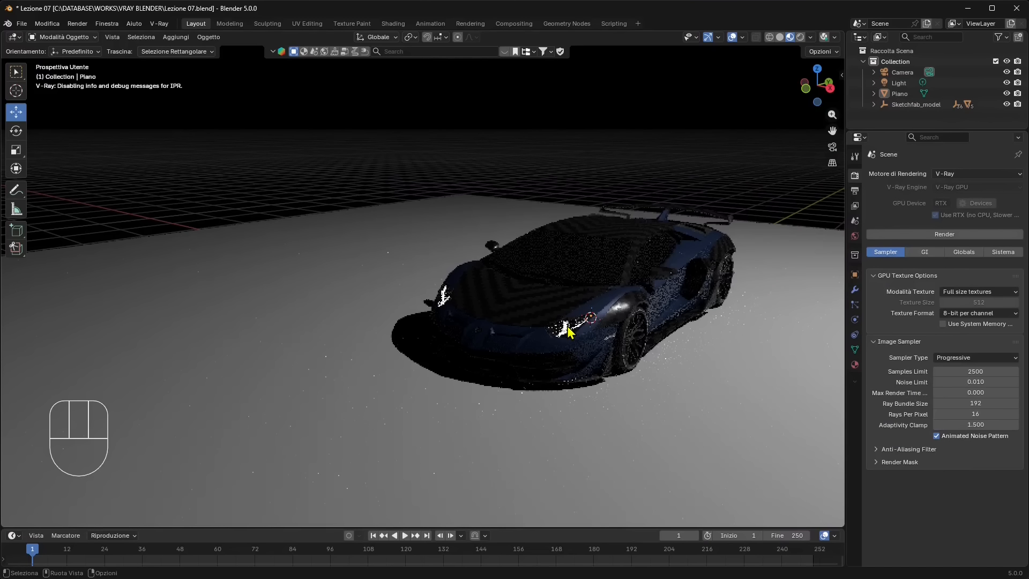
# Hide the Light object in the viewport to check its effect on the car, and show it again.
pyautogui.click(896, 85)
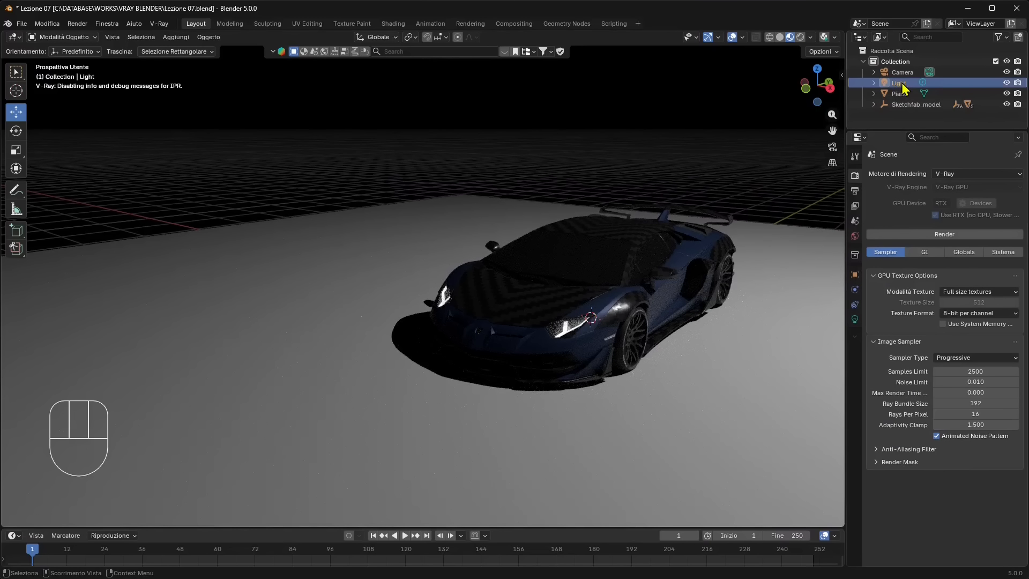
pyautogui.click(1007, 83)
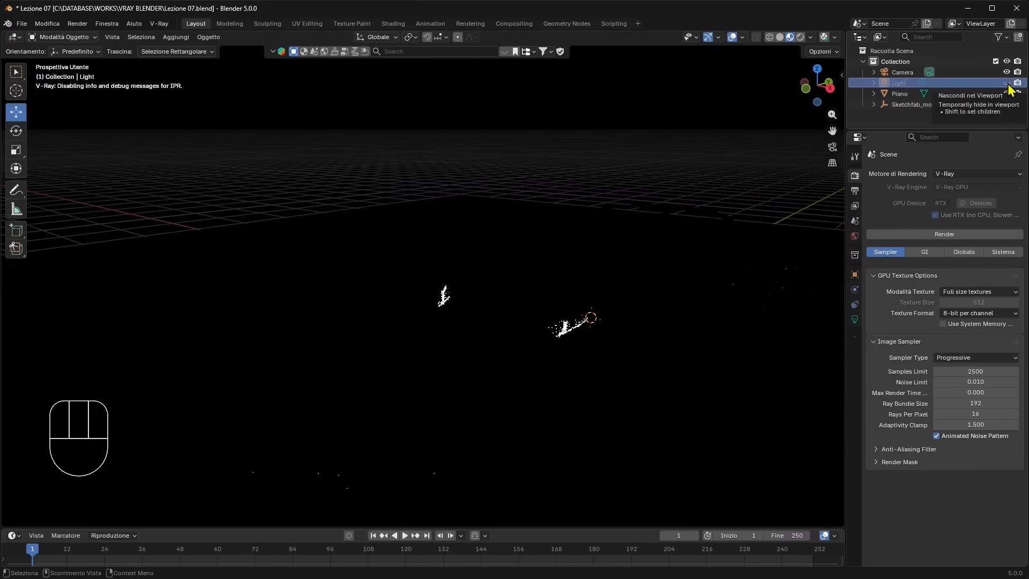
pyautogui.click(1007, 83)
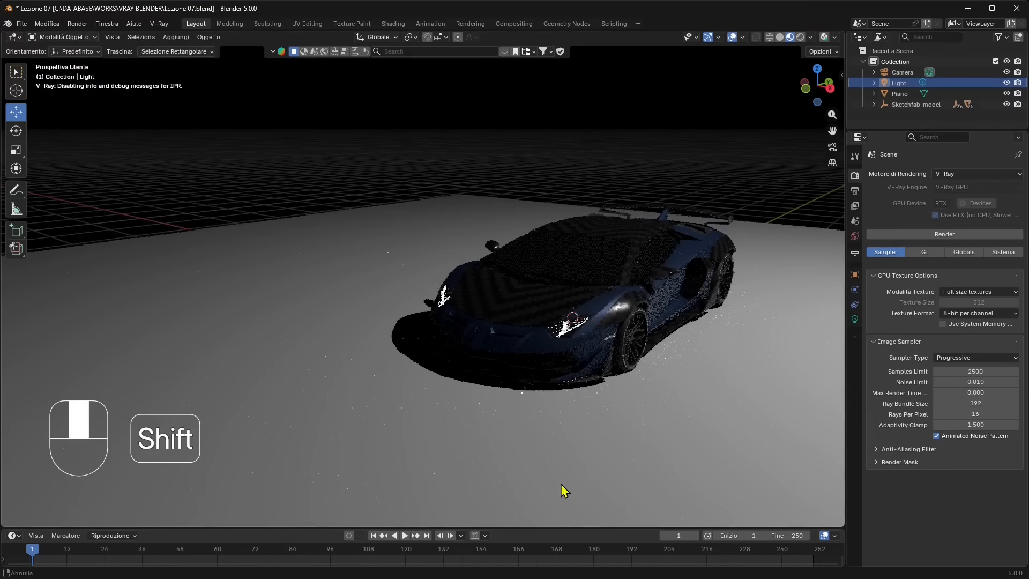
# Open the Chaos Cosmos asset browser, expand the 3D model categories and switch the library from downloaded to online assets.
pyautogui.keyDown('shift'); pyautogui.moveTo(561, 484); pyautogui.dragTo(605, 361, button='middle'); pyautogui.keyUp('shift')
pyautogui.scroll(-1, 605, 361)
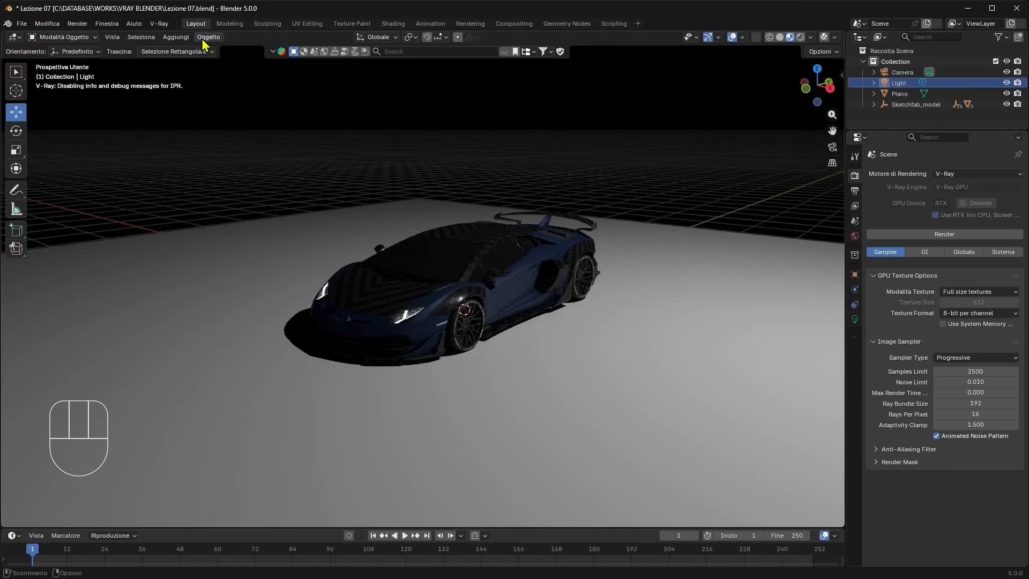
pyautogui.click(159, 23)
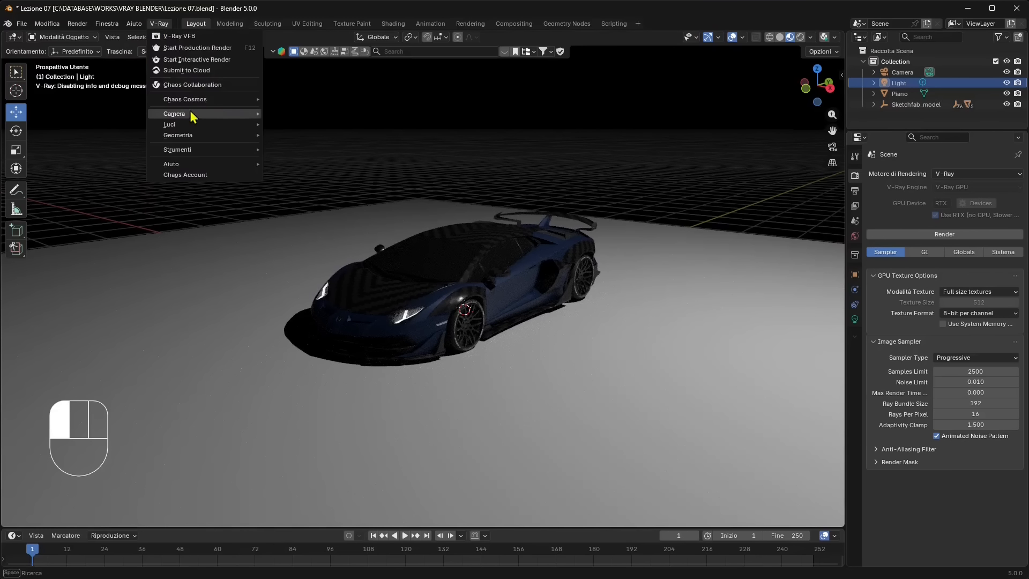
pyautogui.moveTo(198, 100)
pyautogui.click(325, 103)
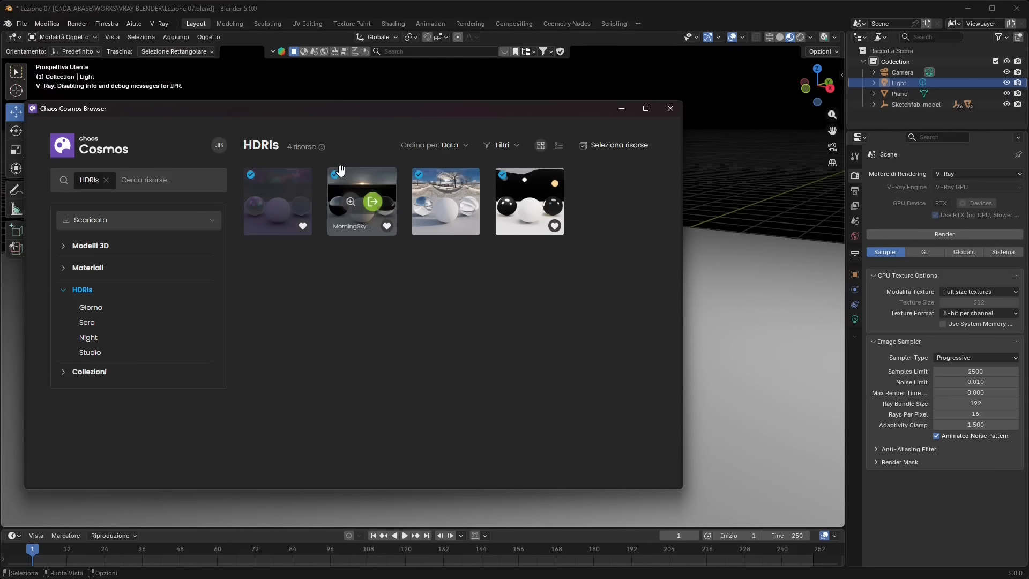
pyautogui.click(113, 264)
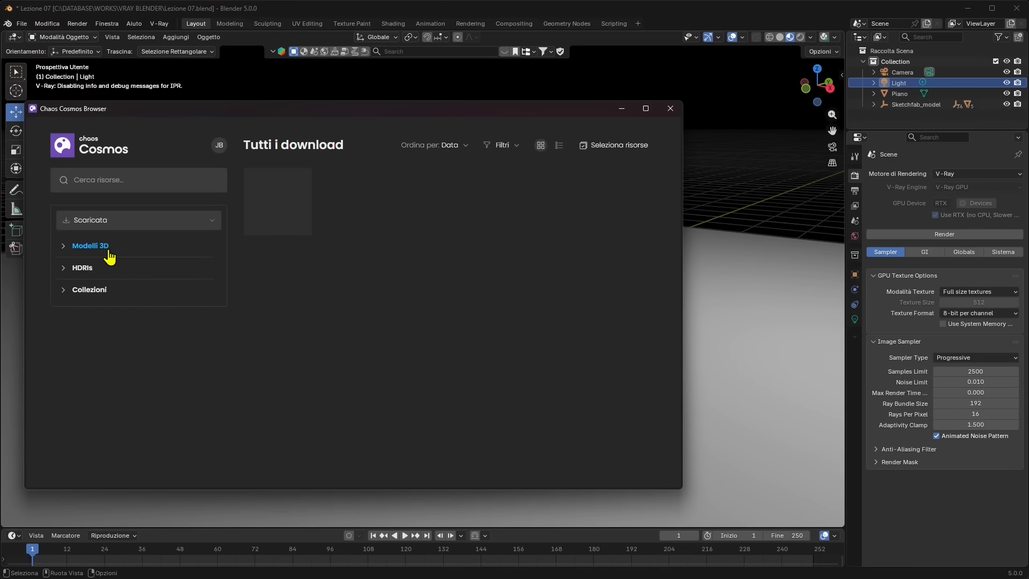
pyautogui.click(65, 246)
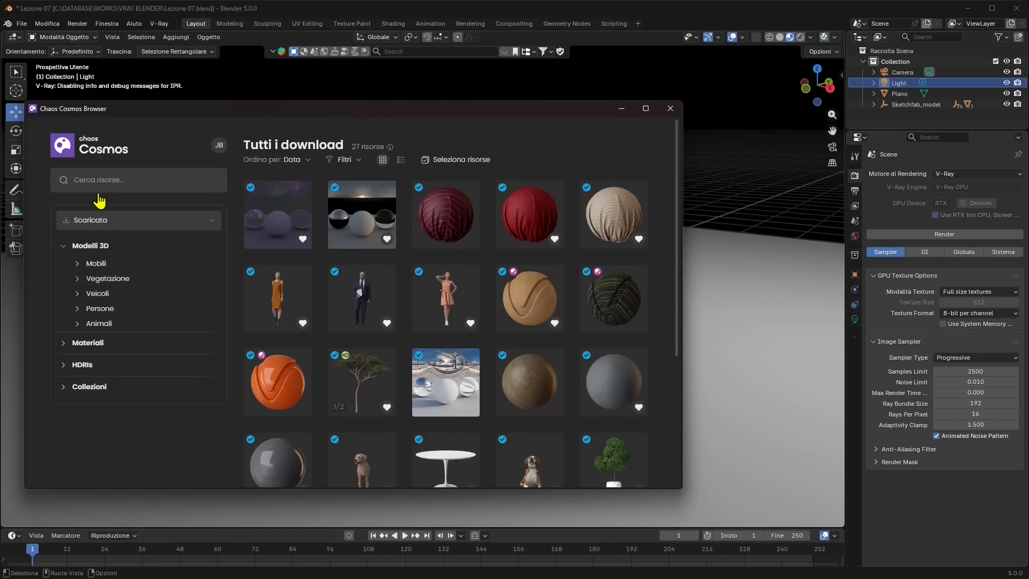
pyautogui.click(101, 221)
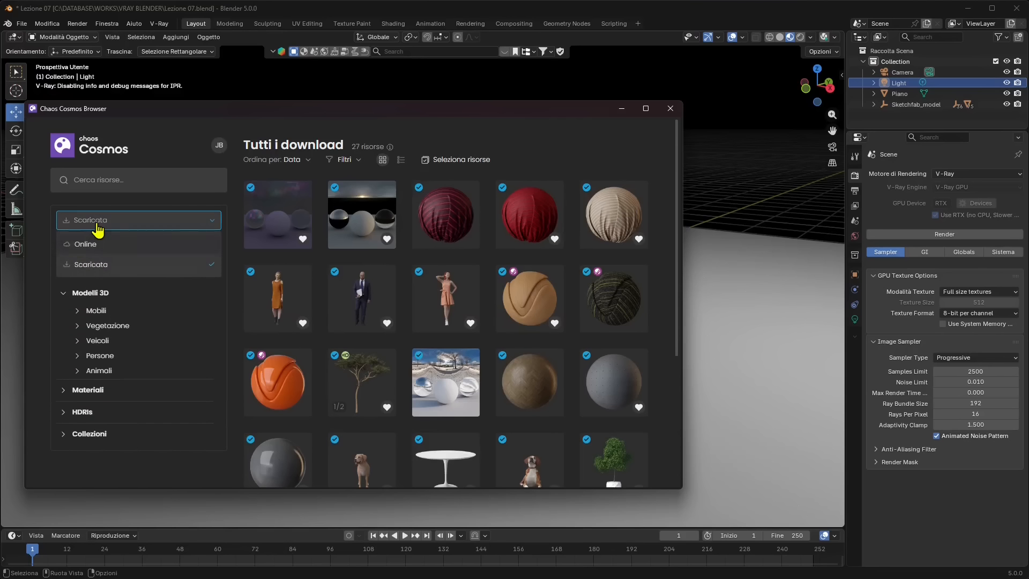
pyautogui.click(92, 250)
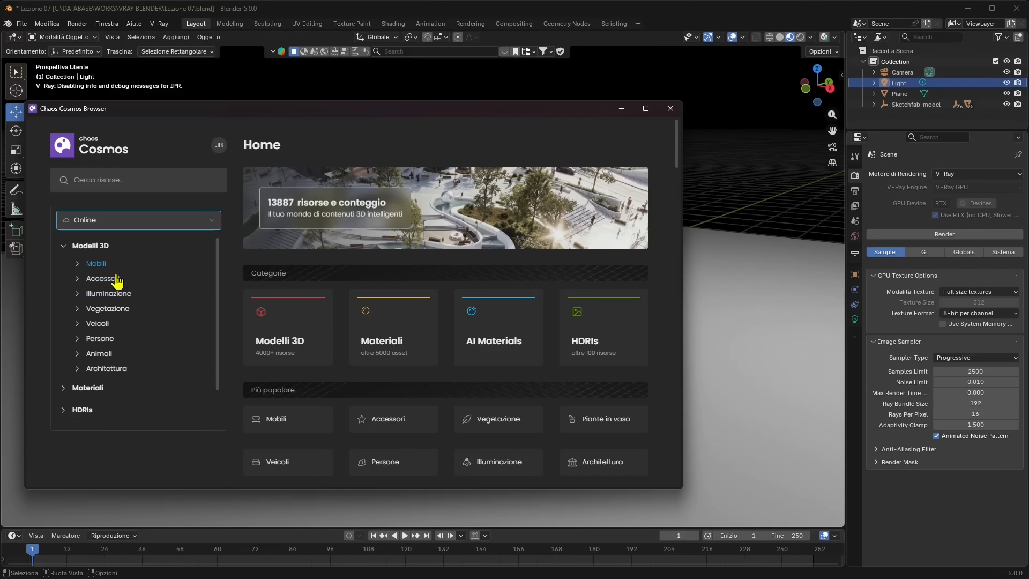
# Browse the online Auto category under vehicles, filter it by orange colour and download Car 017.
pyautogui.click(77, 324)
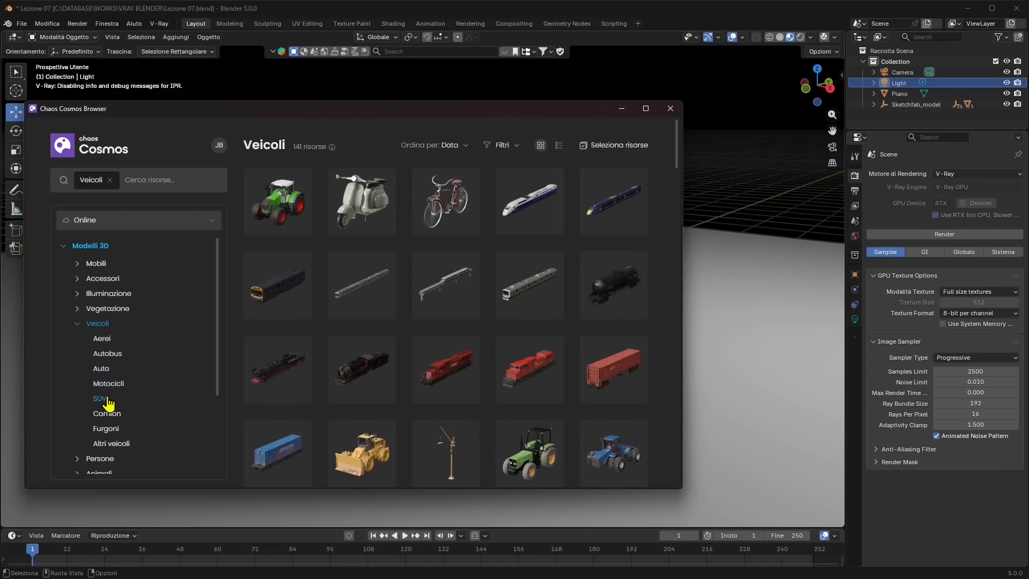
pyautogui.click(101, 371)
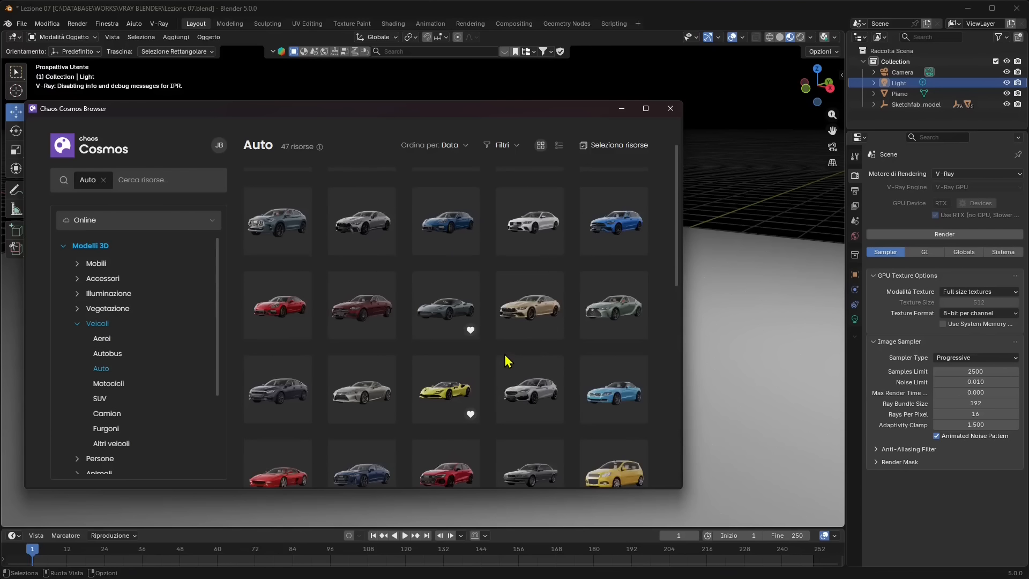
pyautogui.scroll(-3, 505, 356)
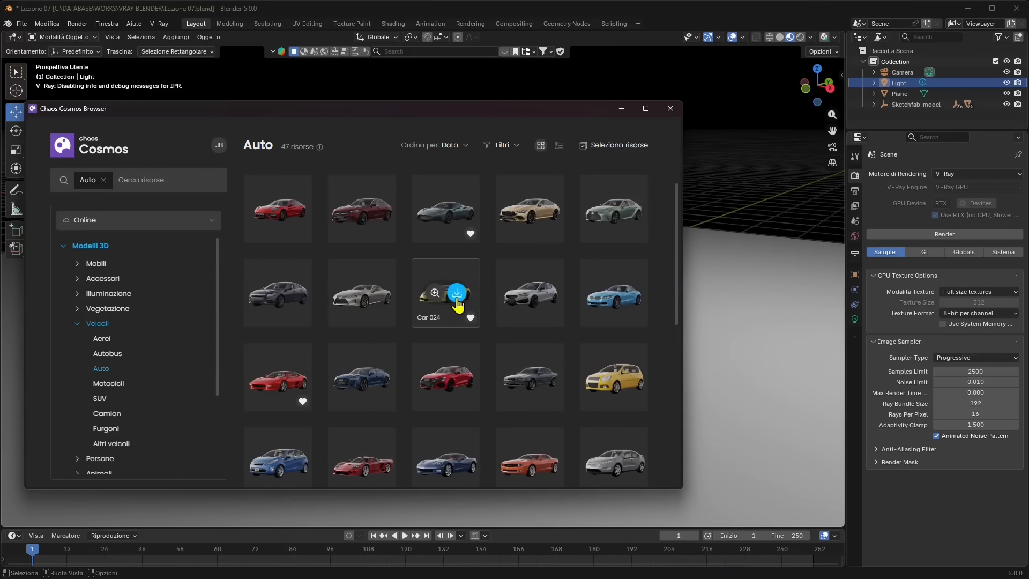
pyautogui.scroll(-5, 466, 322)
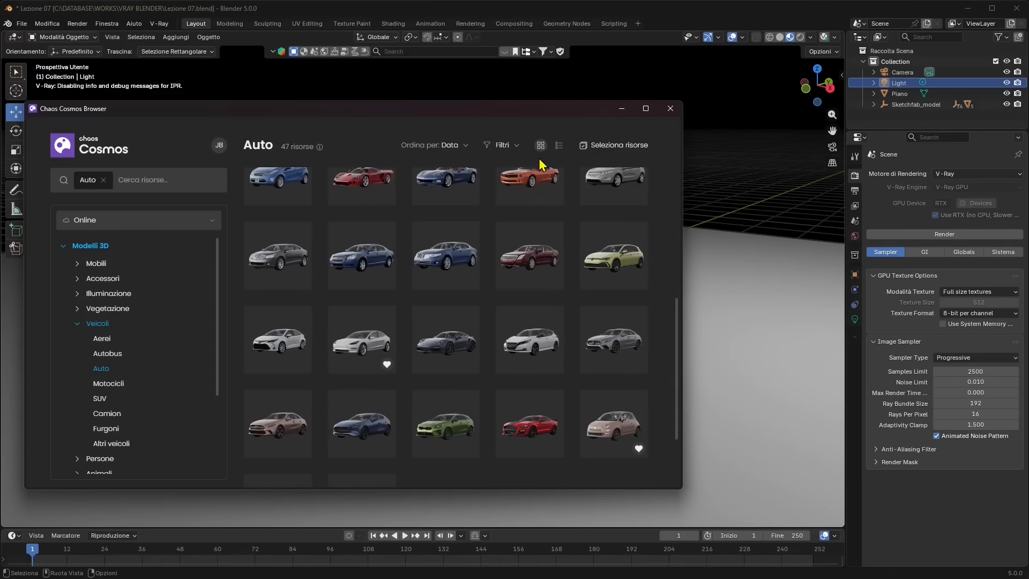
pyautogui.click(503, 145)
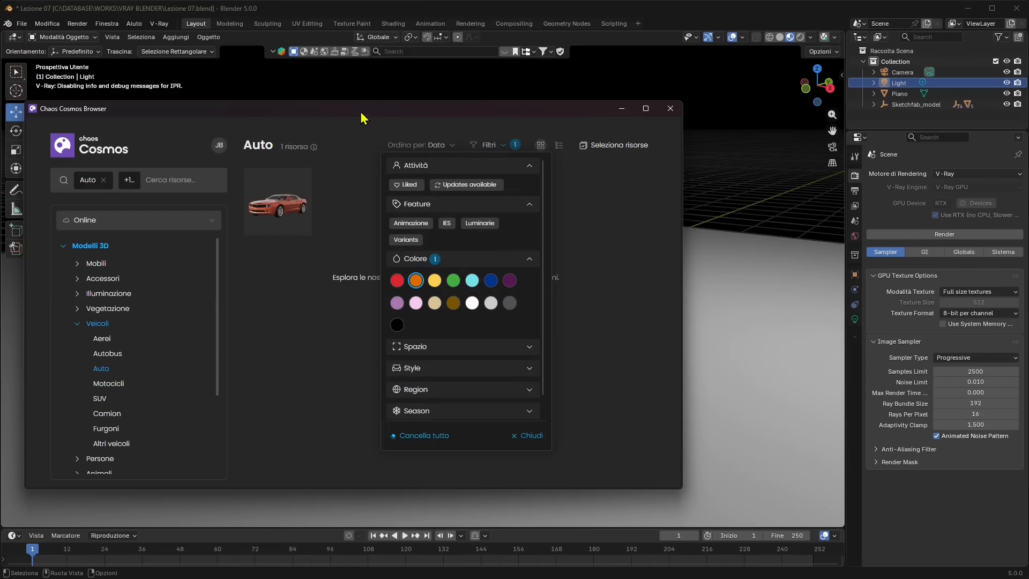
pyautogui.click(299, 219)
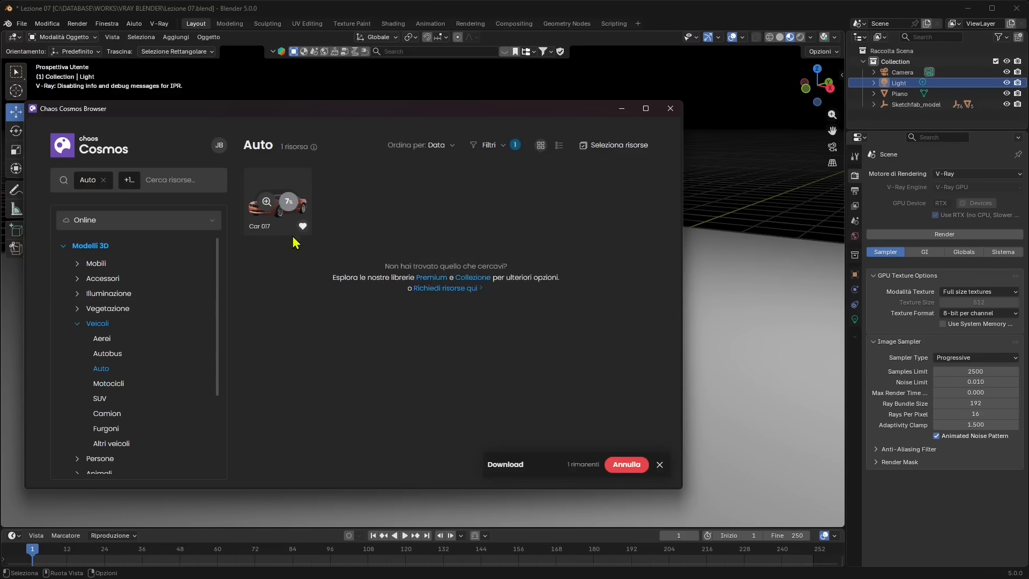
# Import Car 001 and Pickup Truck 002 from the downloaded Cosmos 3D models and close the asset browser.
pyautogui.click(544, 373)
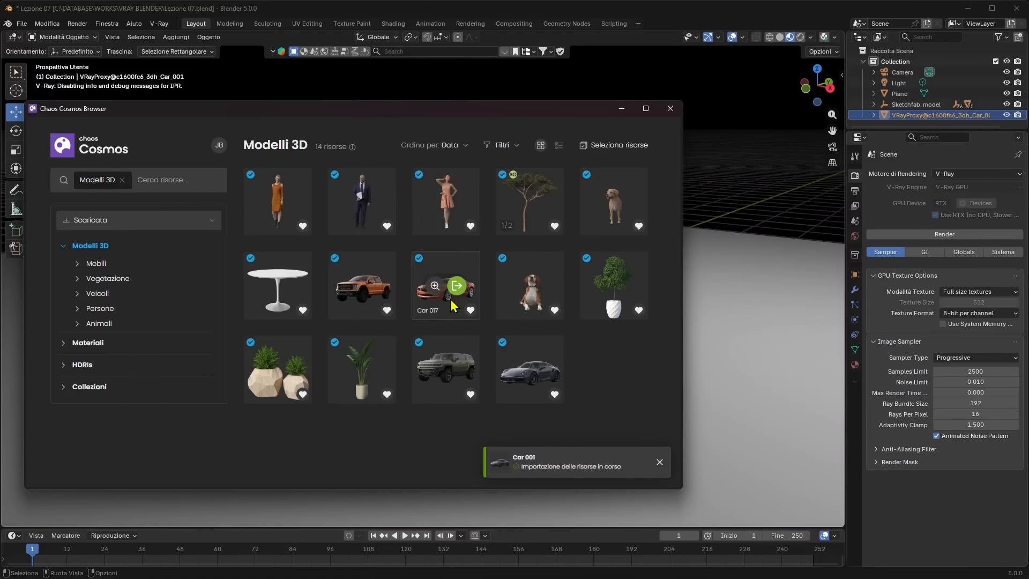
pyautogui.click(376, 289)
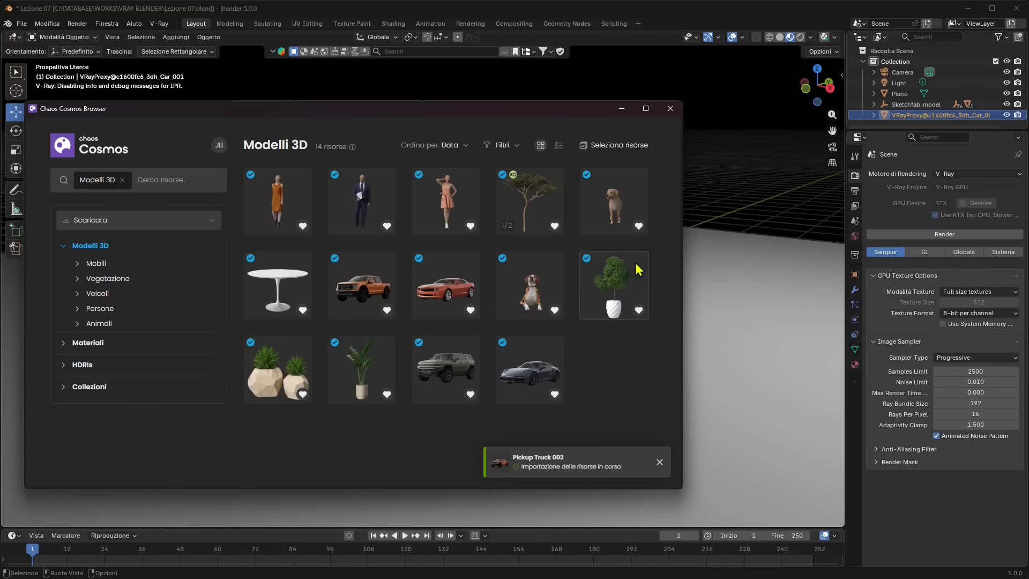
pyautogui.click(669, 109)
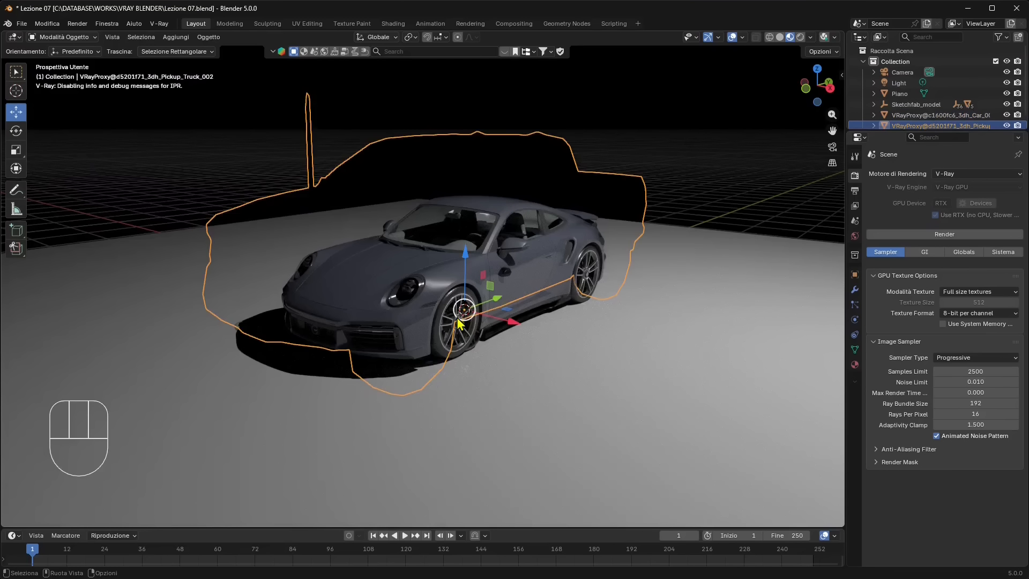
# In solid viewport shading, move the pickup truck to one side of the other cars and rotate it to face another direction.
pyautogui.scroll(-2, 459, 322)
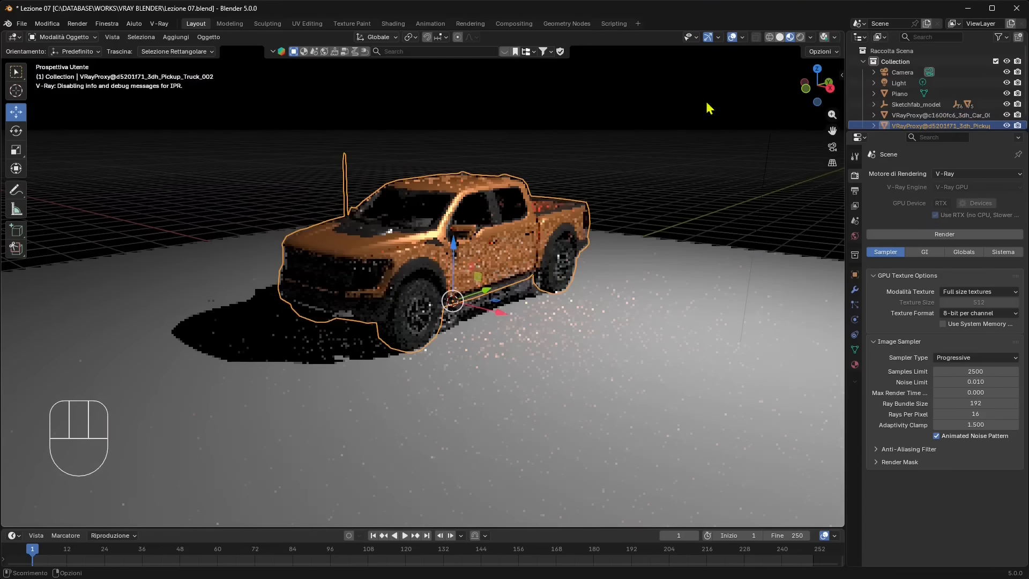
pyautogui.click(780, 37)
pyautogui.moveTo(500, 313)
pyautogui.mouseDown()
pyautogui.moveTo(583, 341)
pyautogui.moveTo(306, 314)
pyautogui.moveTo(348, 326)
pyautogui.mouseUp()
pyautogui.click(16, 130)
pyautogui.moveTo(286, 276); pyautogui.dragTo(163, 298)
pyautogui.click(16, 111)
pyautogui.scroll(-1, 478, 344)
pyautogui.keyDown('shift'); pyautogui.moveTo(444, 258); pyautogui.dragTo(485, 270, button='middle'); pyautogui.keyUp('shift')
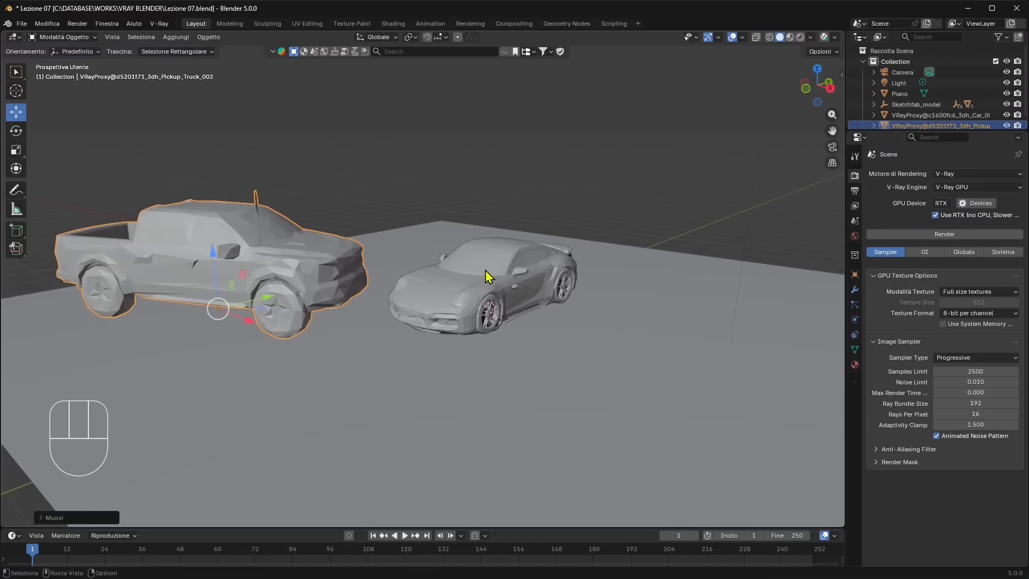
# Move the Car 001 proxy off the Lamborghini to the side opposite the pickup truck, slightly forward.
pyautogui.click(485, 270)
pyautogui.moveTo(538, 322); pyautogui.dragTo(663, 372)
pyautogui.click(16, 130)
pyautogui.click(19, 114)
pyautogui.moveTo(414, 319); pyautogui.dragTo(480, 354, button='middle')
pyautogui.keyDown('shift'); pyautogui.moveTo(480, 355); pyautogui.dragTo(451, 331, button='middle'); pyautogui.keyUp('shift')
pyautogui.moveTo(664, 338); pyautogui.dragTo(689, 377)
pyautogui.moveTo(399, 356); pyautogui.dragTo(355, 320, button='middle')
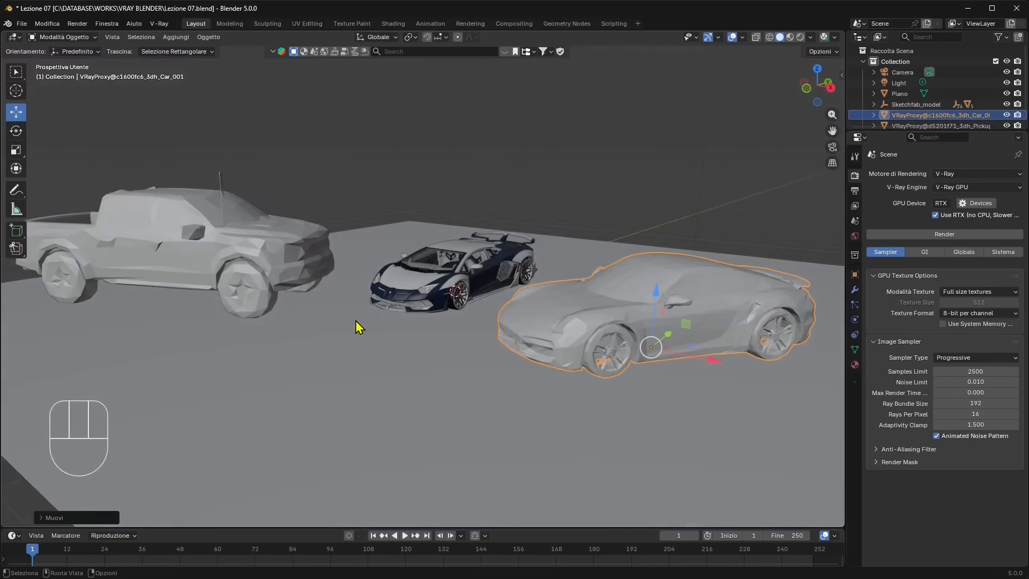
pyautogui.scroll(1, 352, 318)
pyautogui.keyDown('shift'); pyautogui.moveTo(459, 343); pyautogui.dragTo(424, 337, button='middle'); pyautogui.keyUp('shift')
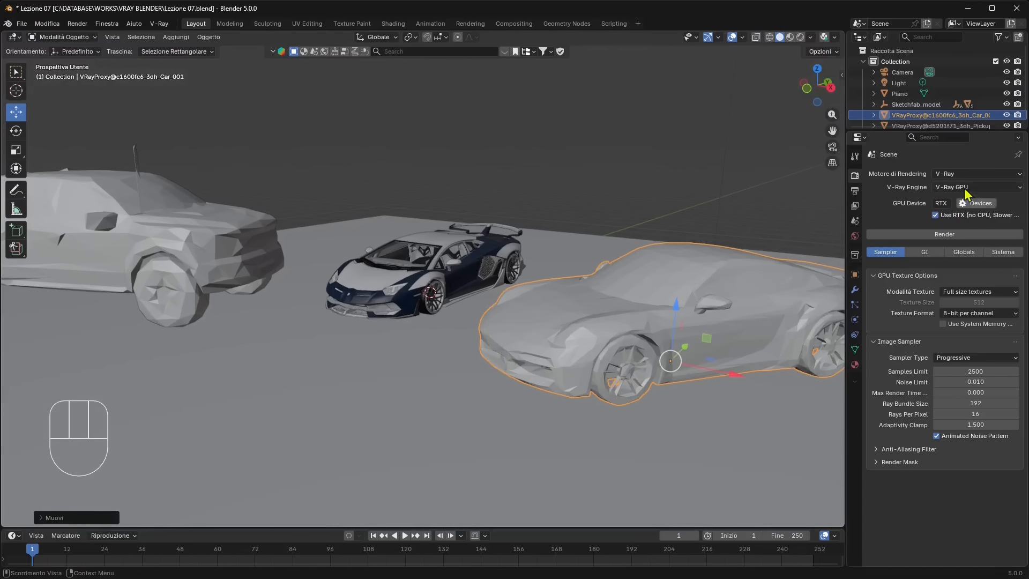
# Delete the Light object from the scene collection.
pyautogui.scroll(-1, 931, 110)
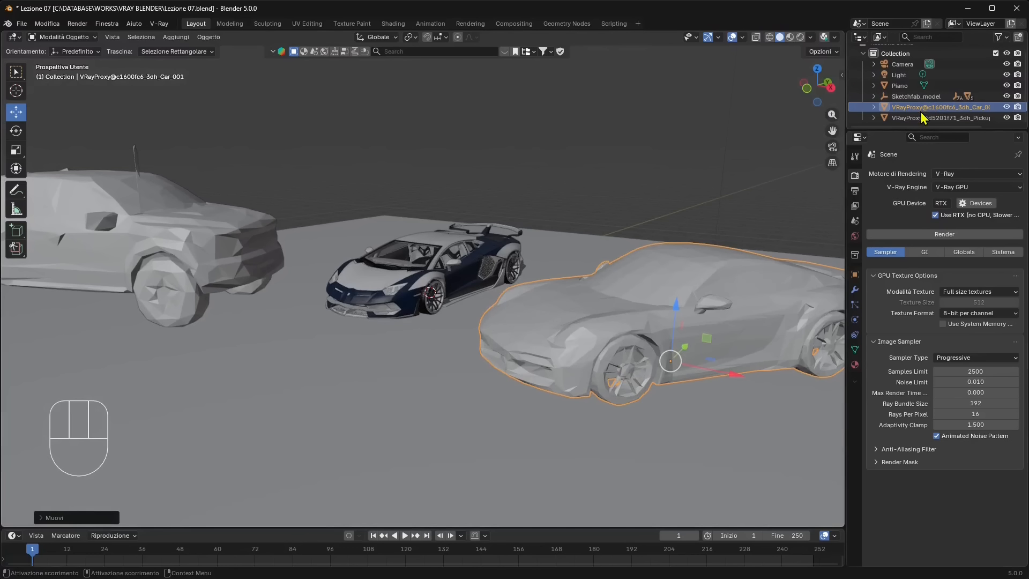
pyautogui.scroll(1, 922, 110)
pyautogui.click(906, 83)
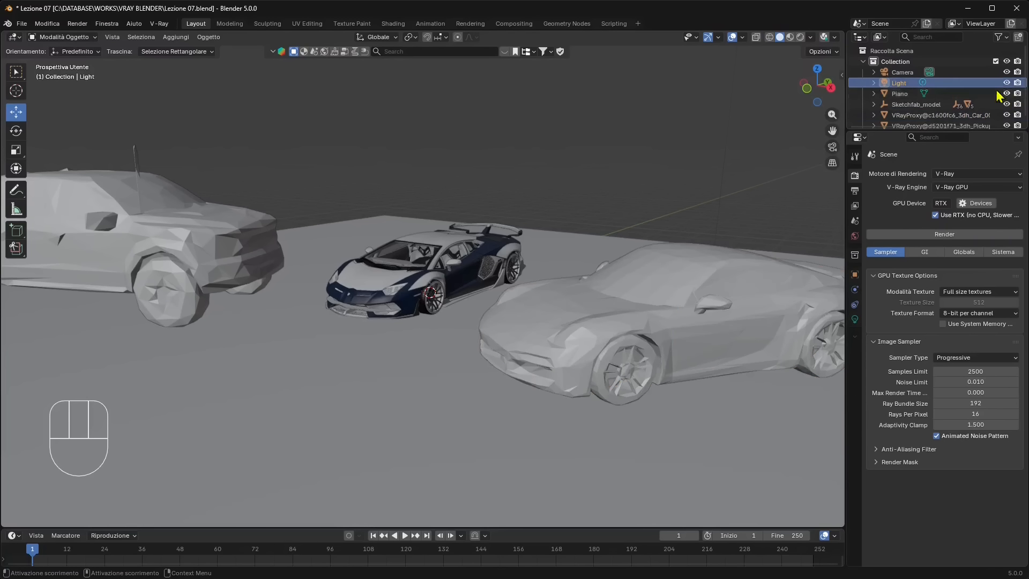
pyautogui.press('Delete')
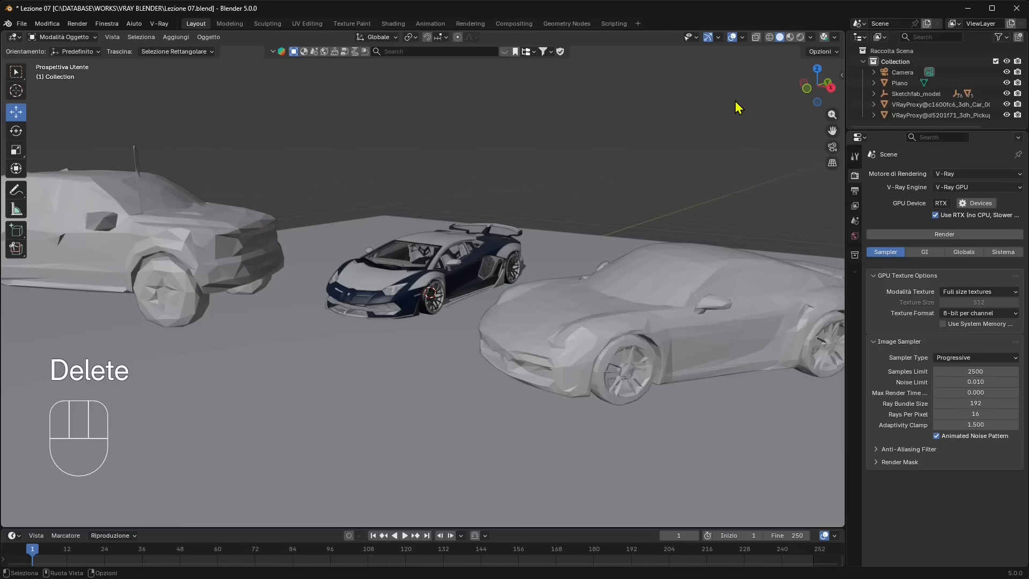
# Preview the scene without the light in V-Ray rendered viewport shading and inspect the Lamborghini's headlights up close.
pyautogui.click(790, 37)
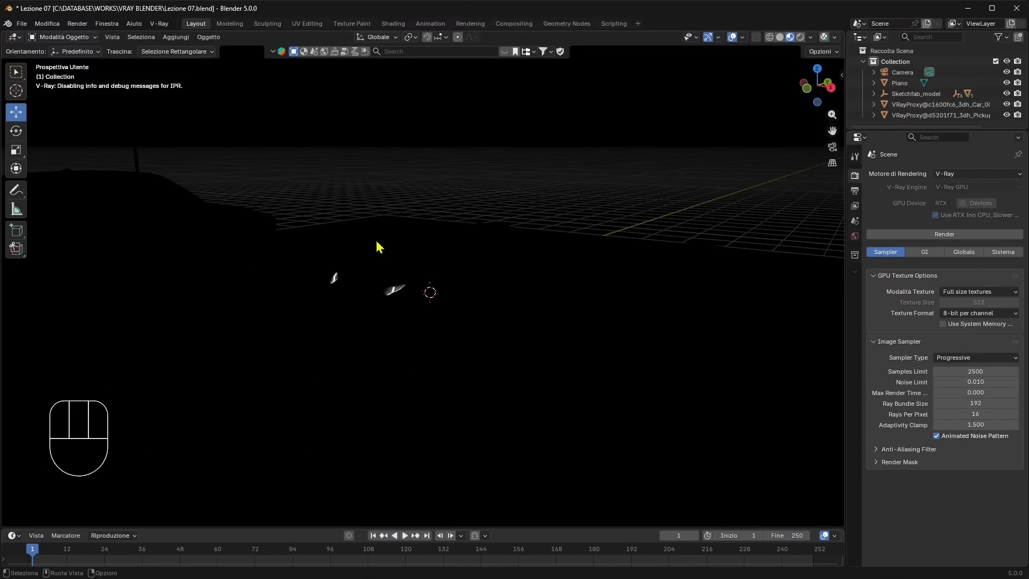
pyautogui.keyDown('shift'); pyautogui.moveTo(377, 242); pyautogui.dragTo(436, 289, button='middle'); pyautogui.keyUp('shift')
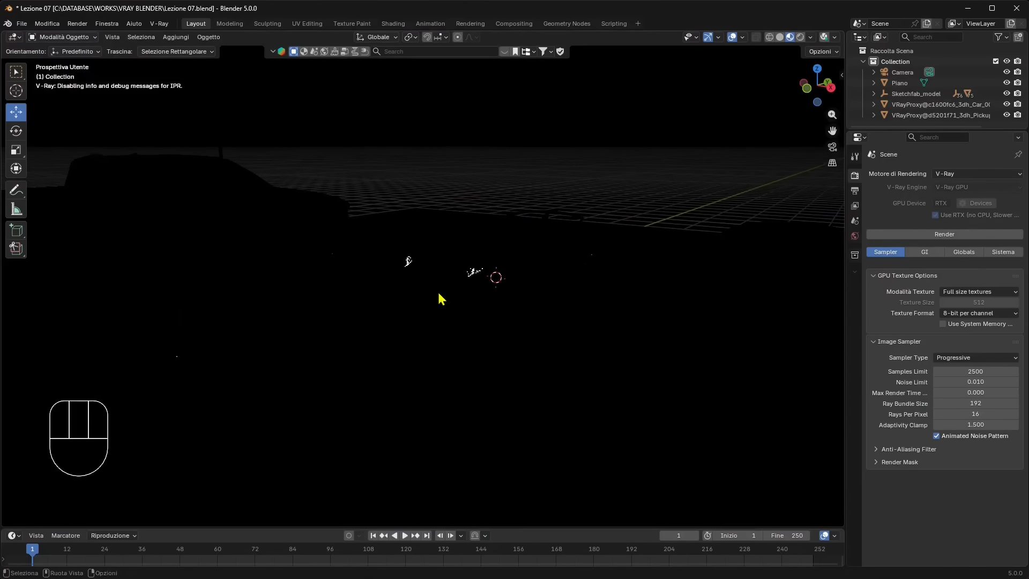
pyautogui.scroll(2, 419, 291)
pyautogui.scroll(2, 471, 292)
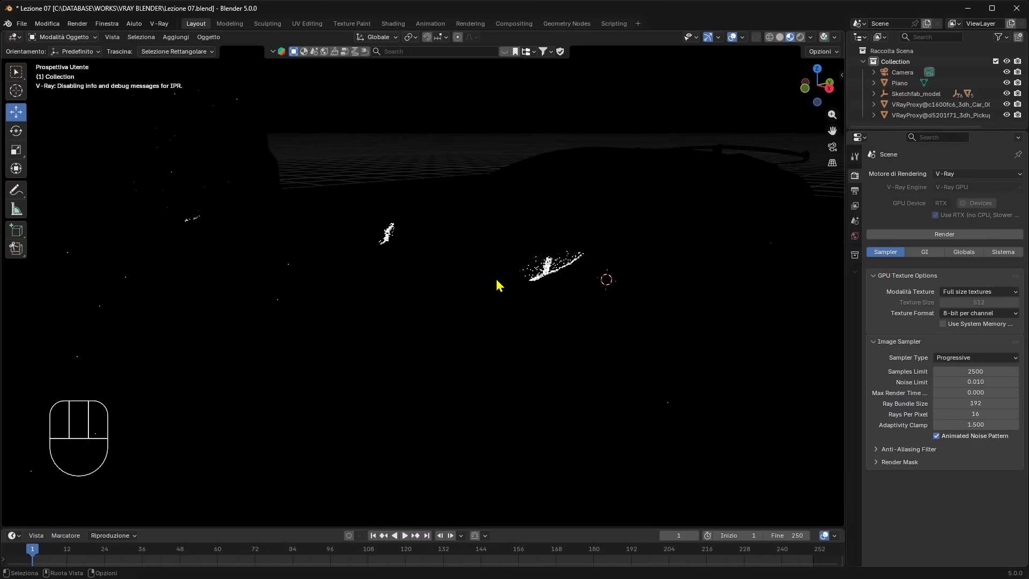
pyautogui.scroll(-4, 528, 328)
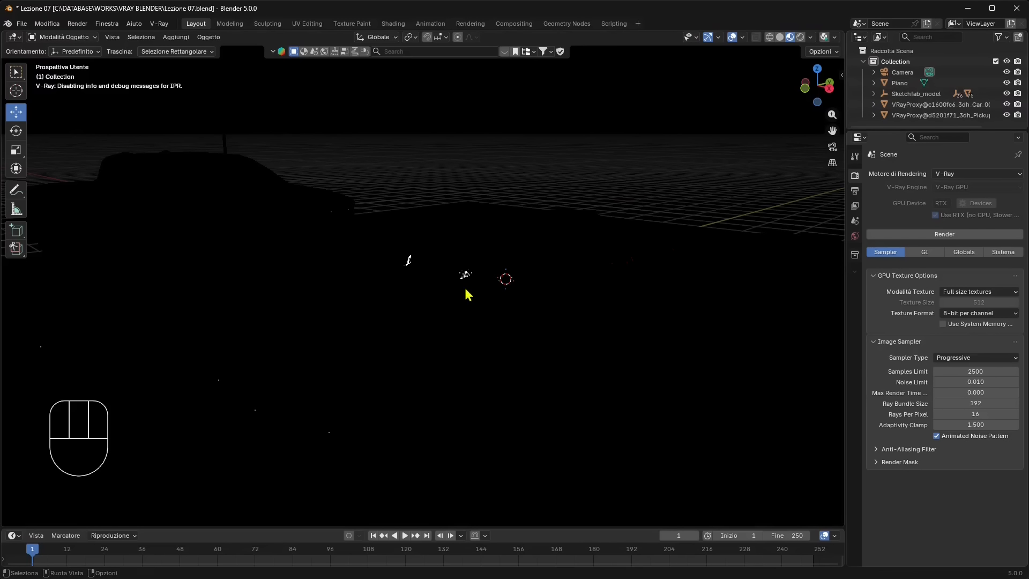
pyautogui.keyDown('shift'); pyautogui.moveTo(467, 294); pyautogui.dragTo(506, 302, button='middle'); pyautogui.keyUp('shift')
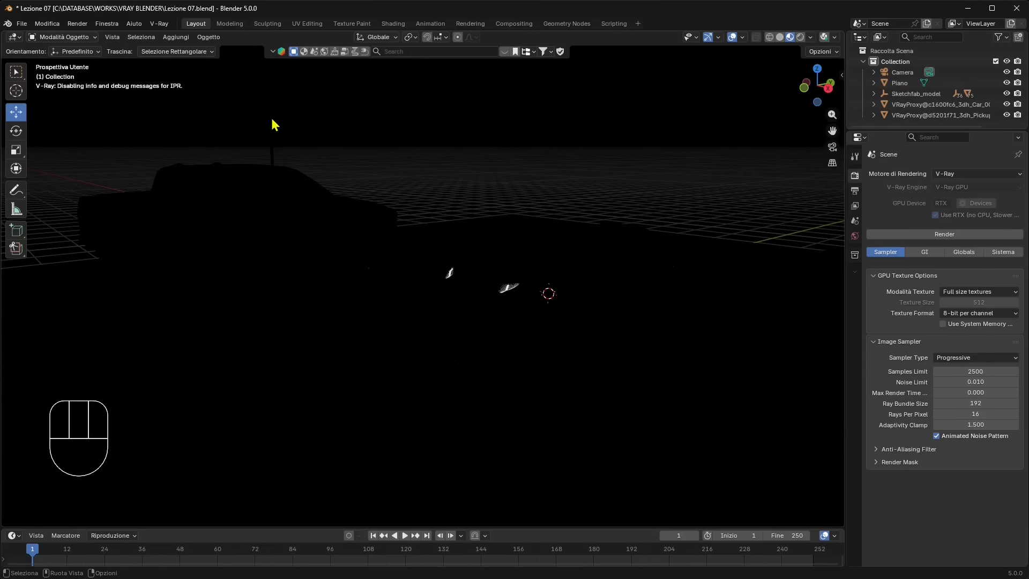
# Bring up the list of V-Ray commands.
pyautogui.click(151, 25)
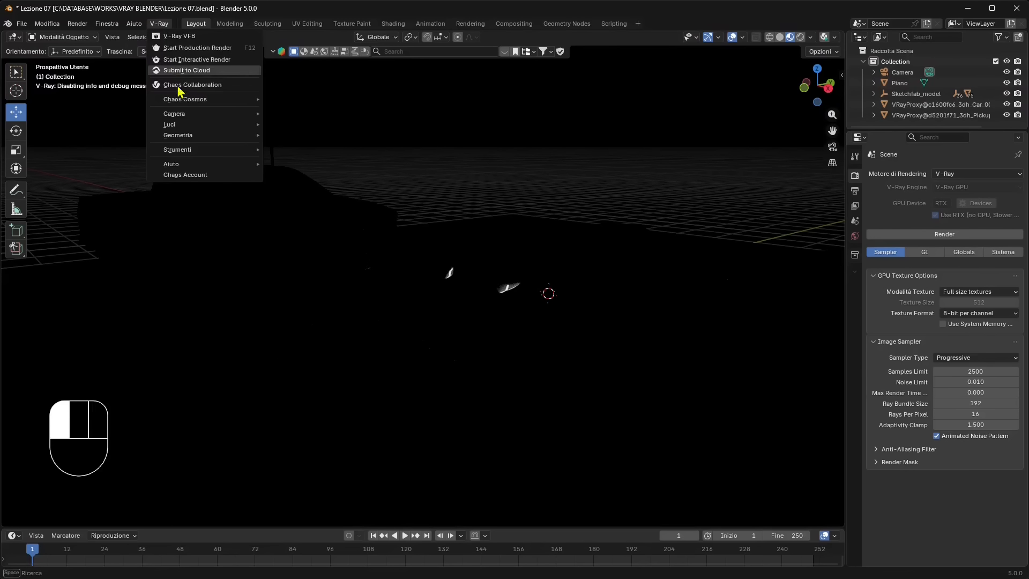